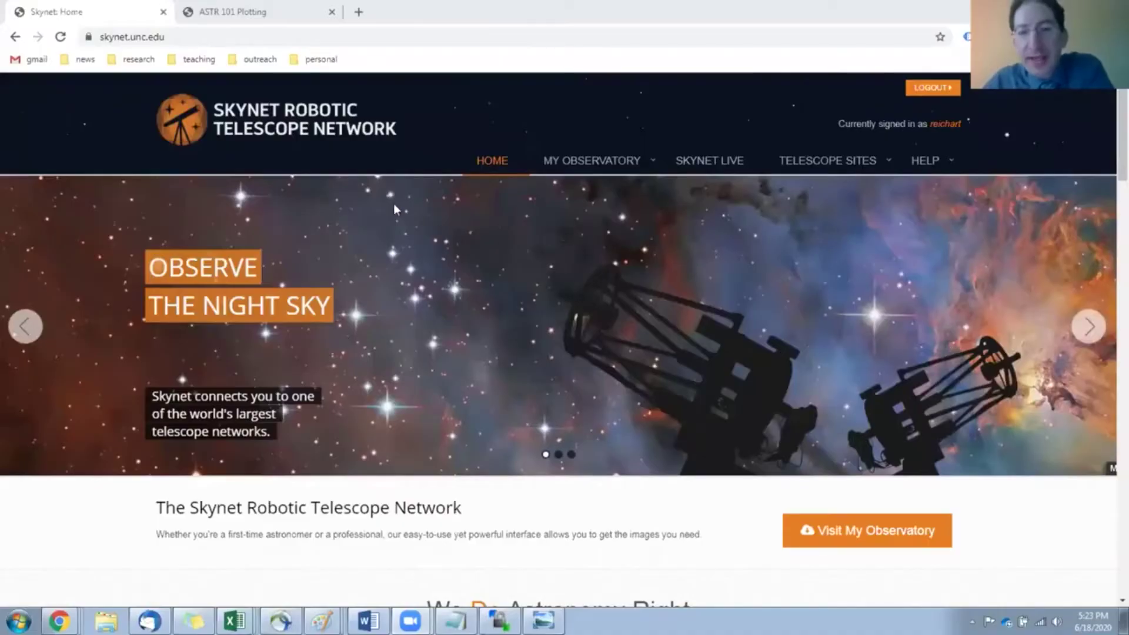
- Open radio observation 45090 from the My Observatory > Radio Observing list
click(583, 164)
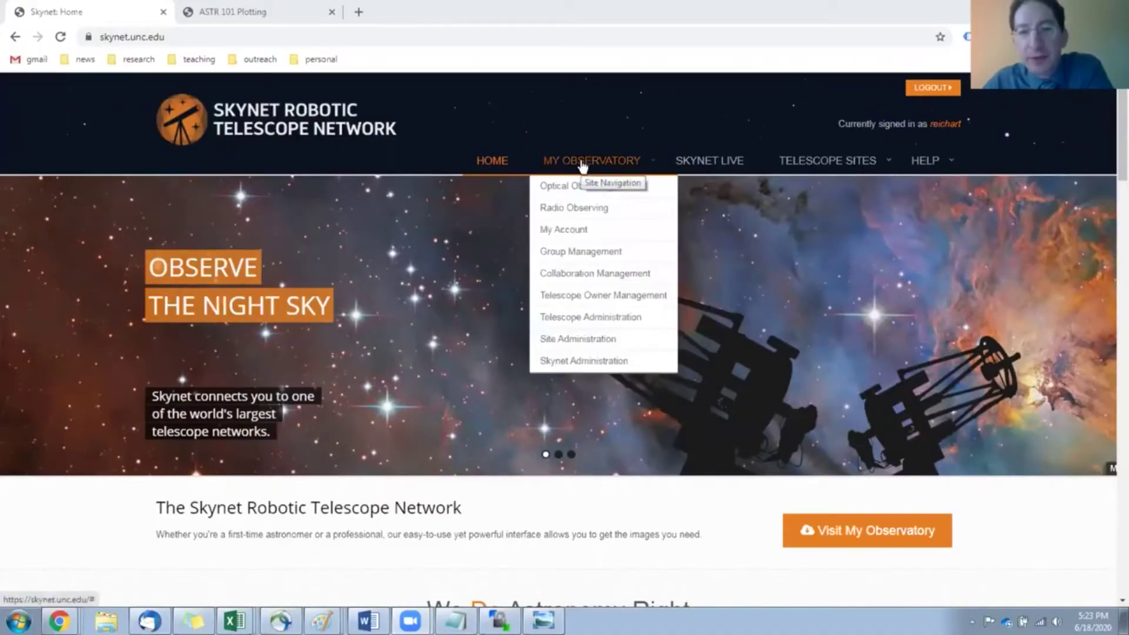
click(581, 210)
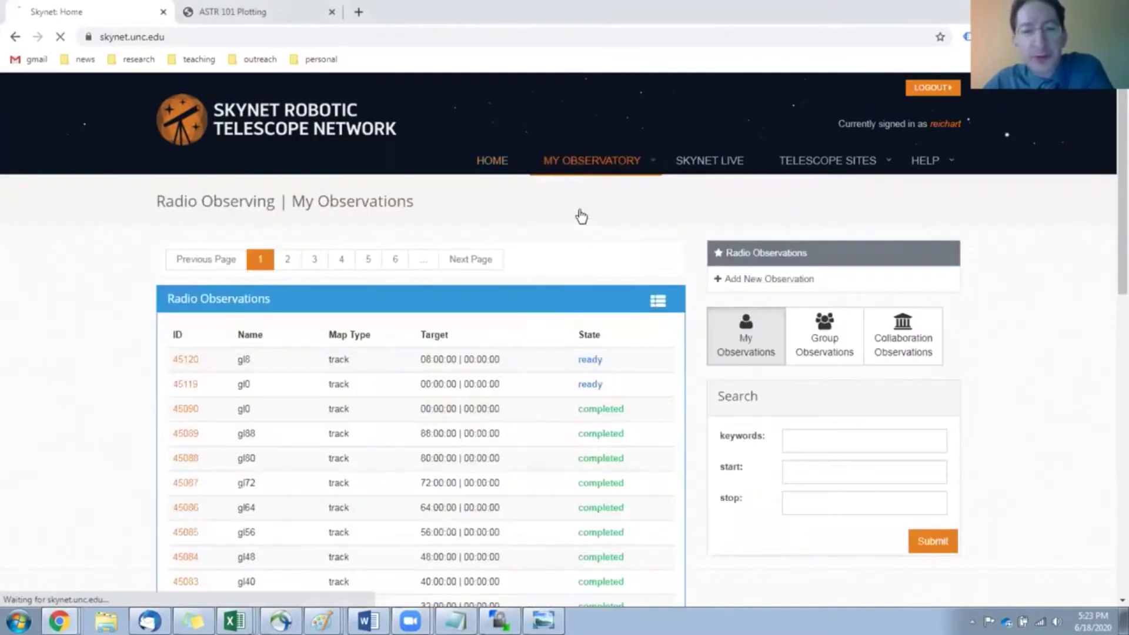
scroll(531, 265, down, 3)
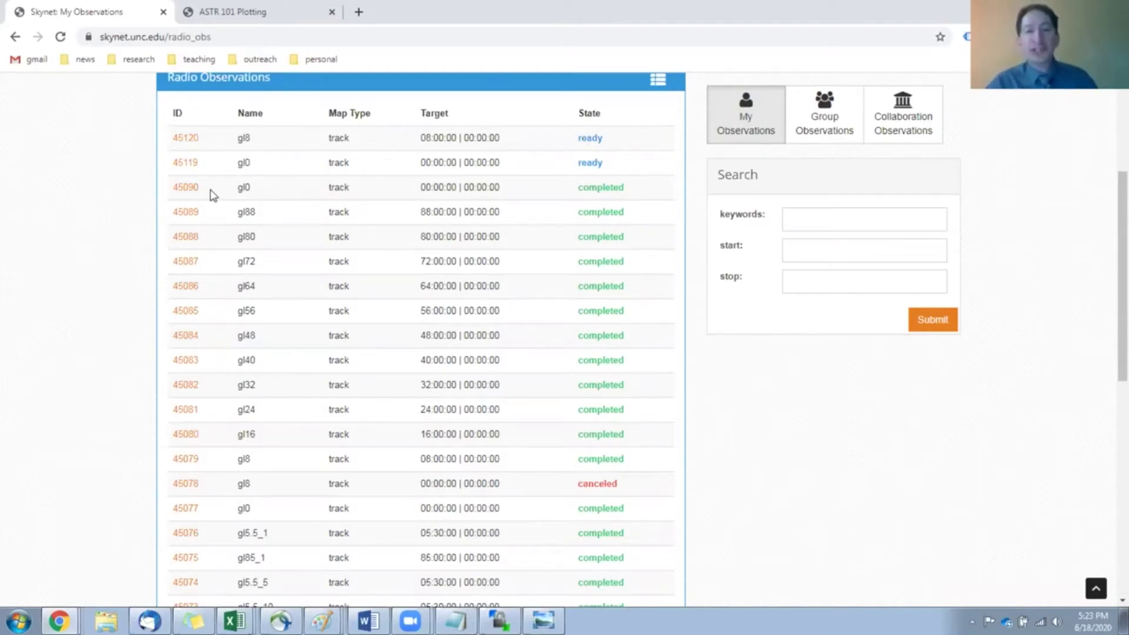
click(178, 192)
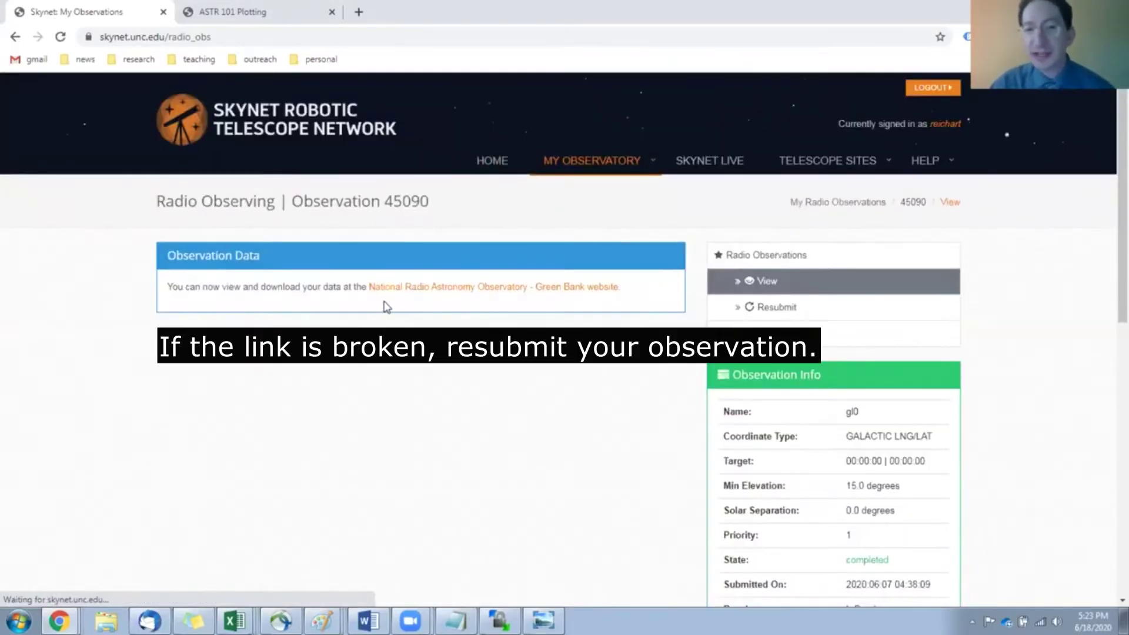
click(420, 288)
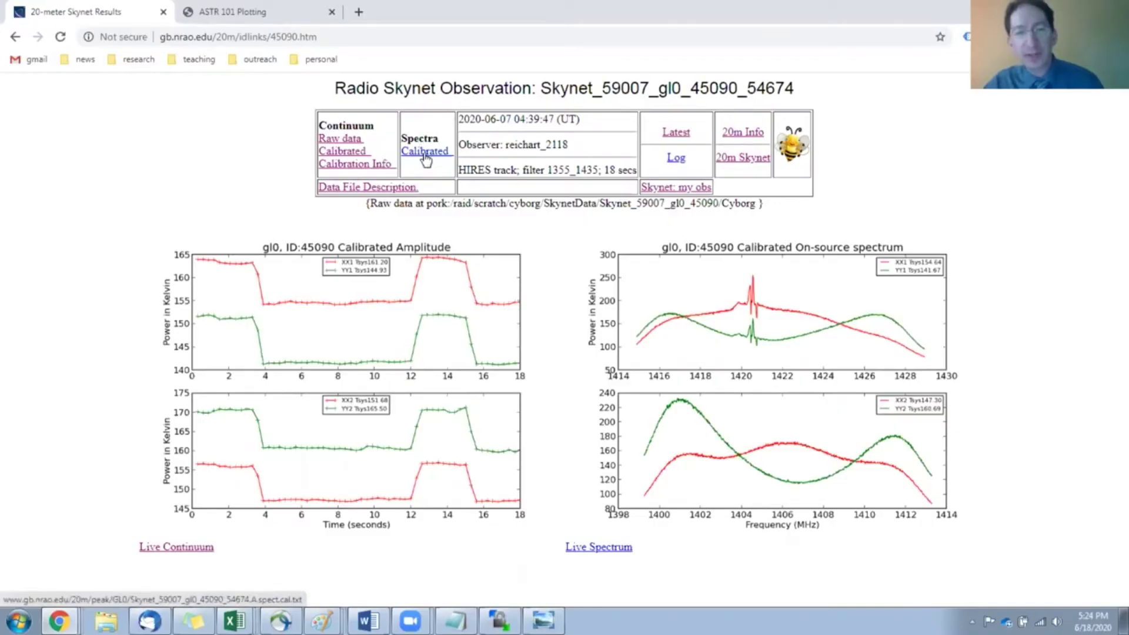
- Preview the Calibrated spectra file, then save that link as a text file into Downloads
click(425, 153)
scroll(265, 296, down, 15)
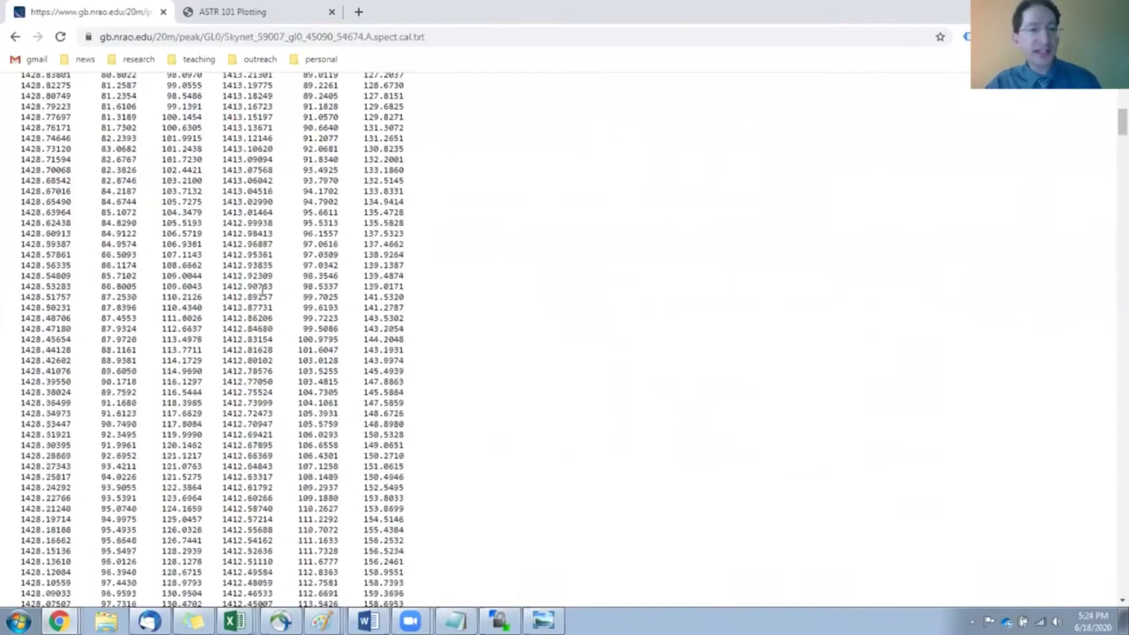
scroll(265, 296, down, 10)
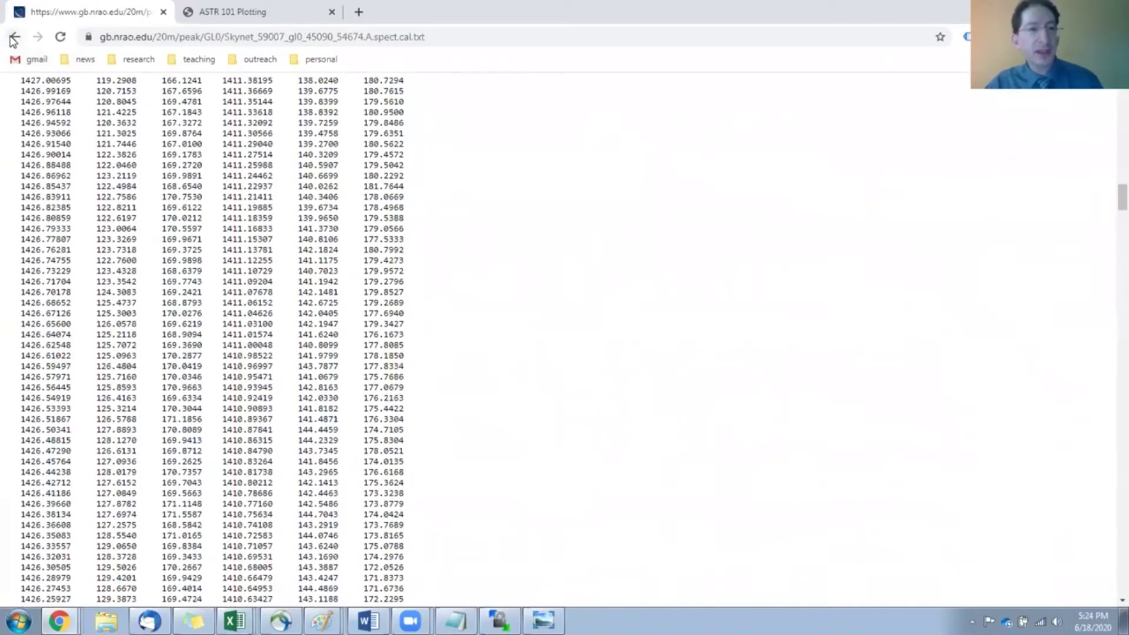
click(15, 36)
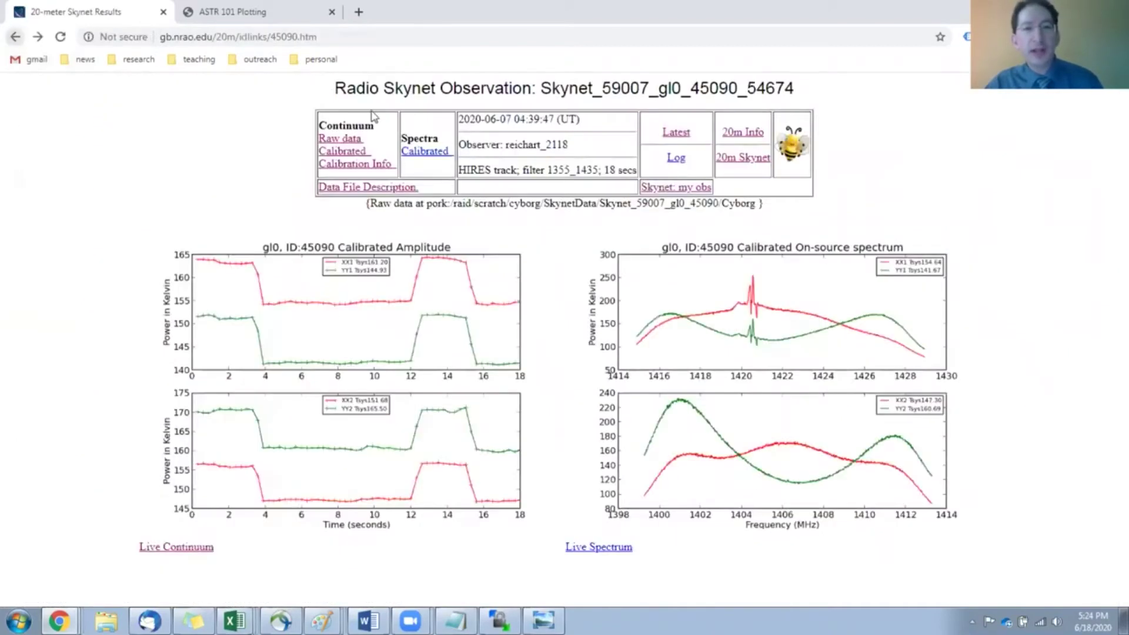
right_click(423, 157)
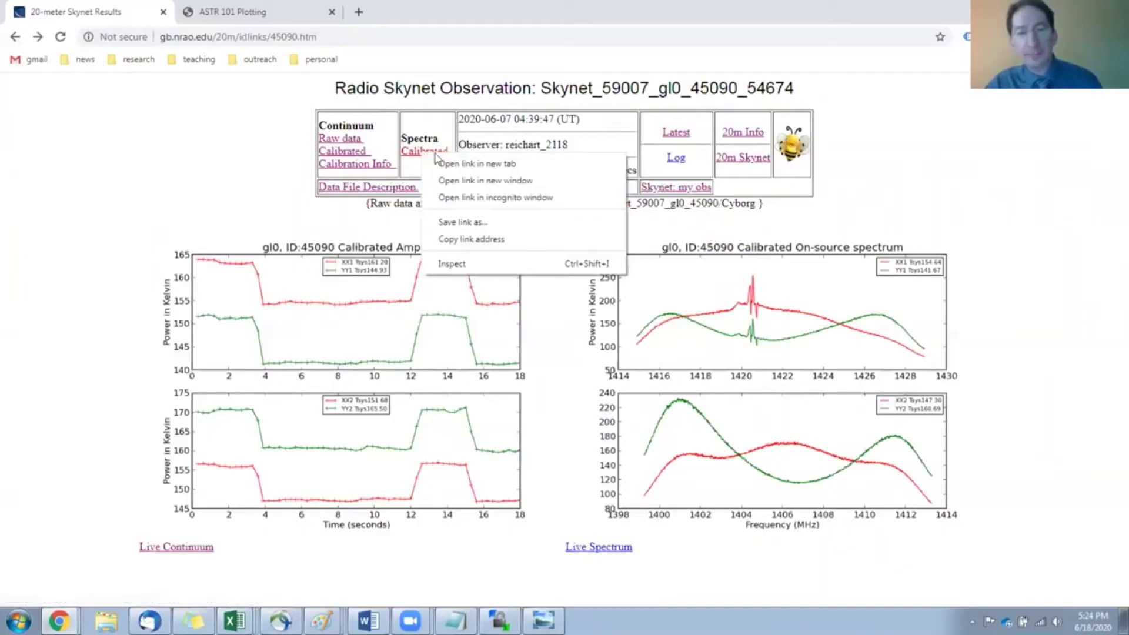
click(458, 222)
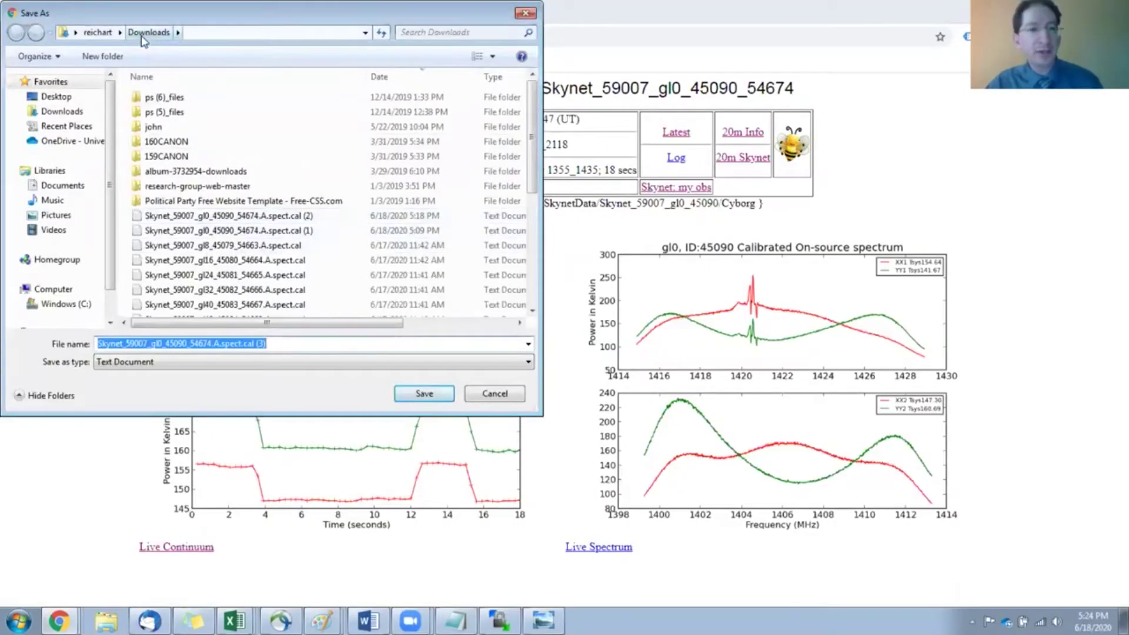
click(436, 392)
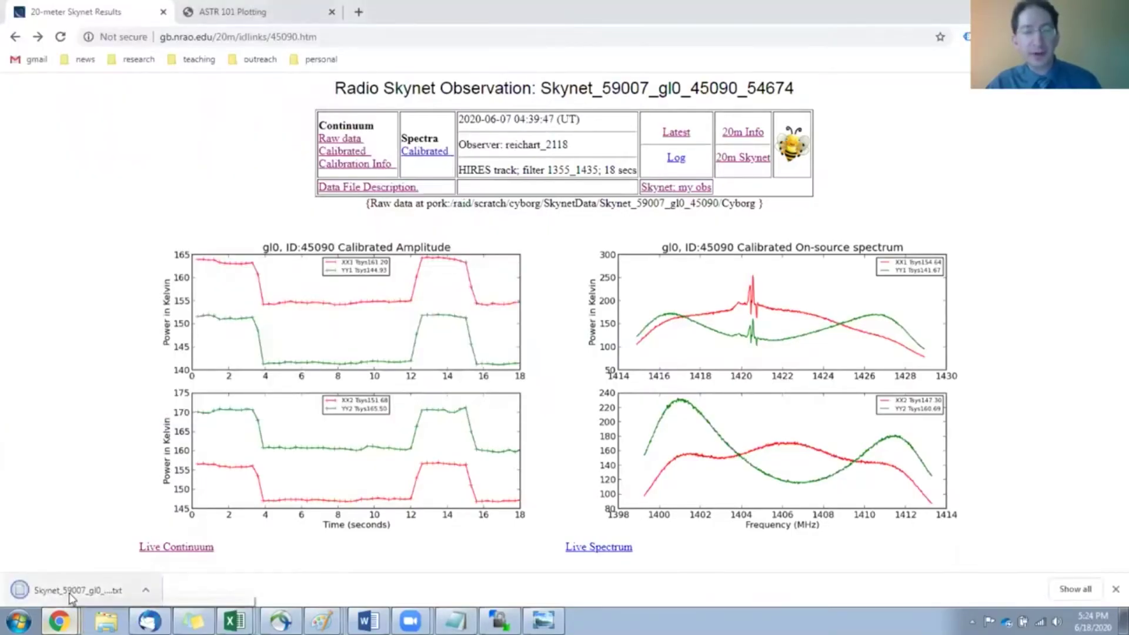
- Dismiss the download notice and set the plotter's plot type to Spectrum
click(1114, 590)
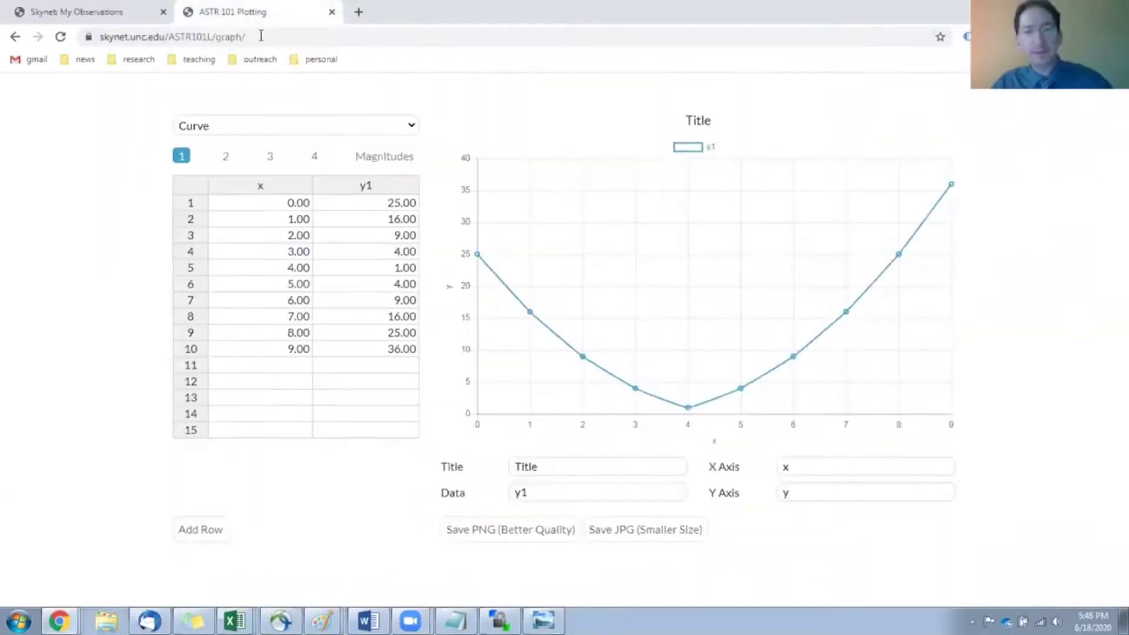
click(275, 129)
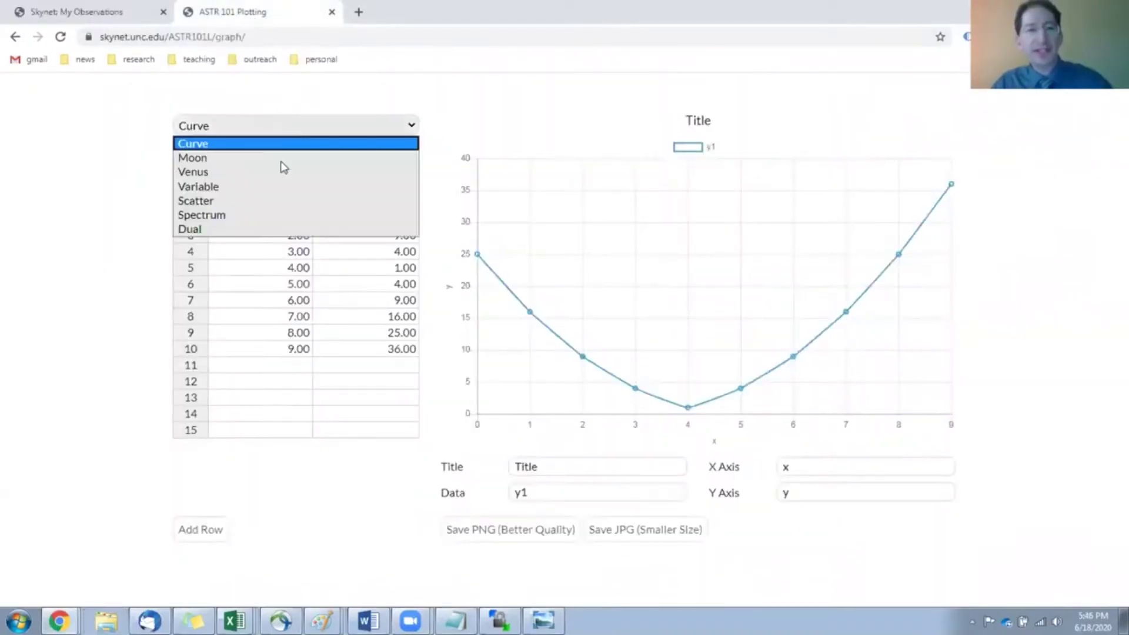
click(270, 215)
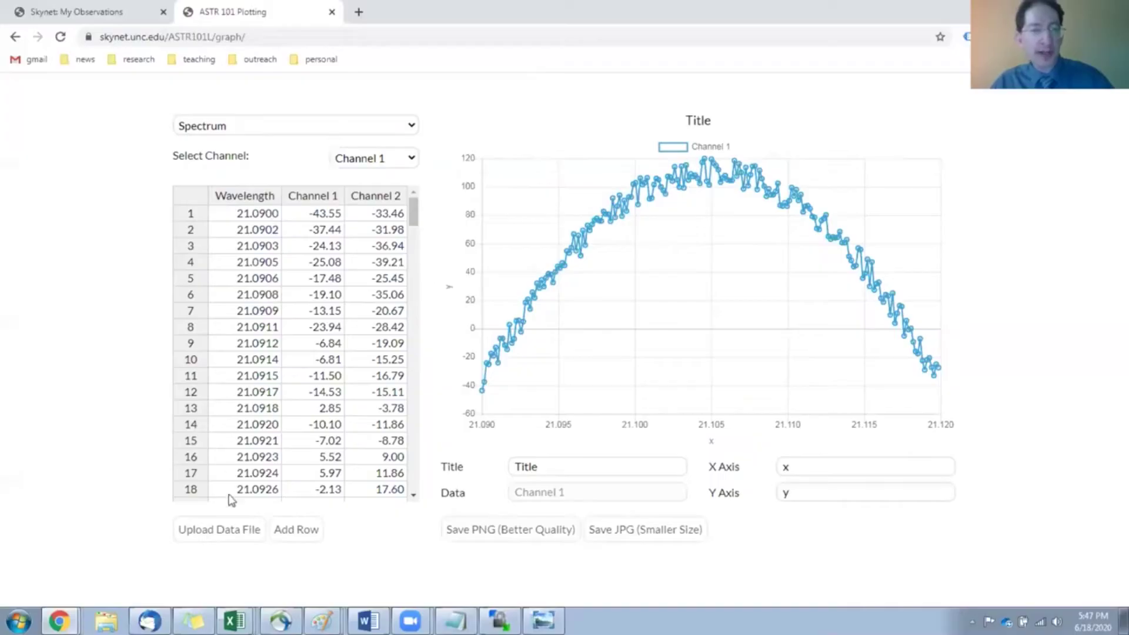
- Upload Skynet_59007_gl0_45090_54674.A.spect.cal.txt into the plotter
click(231, 528)
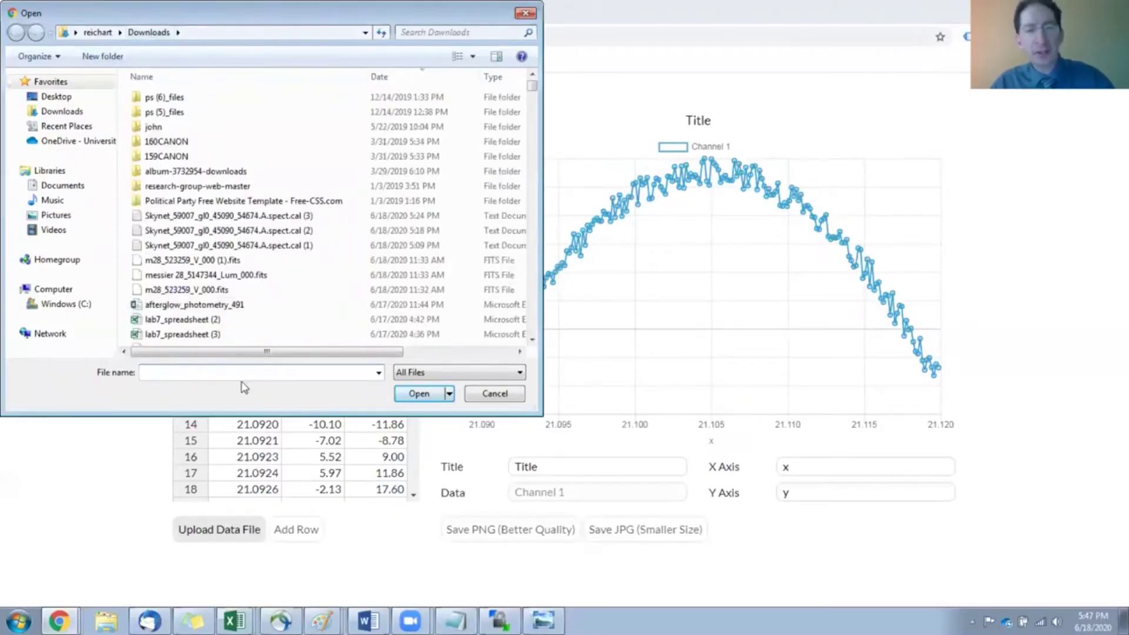
text(skynet)
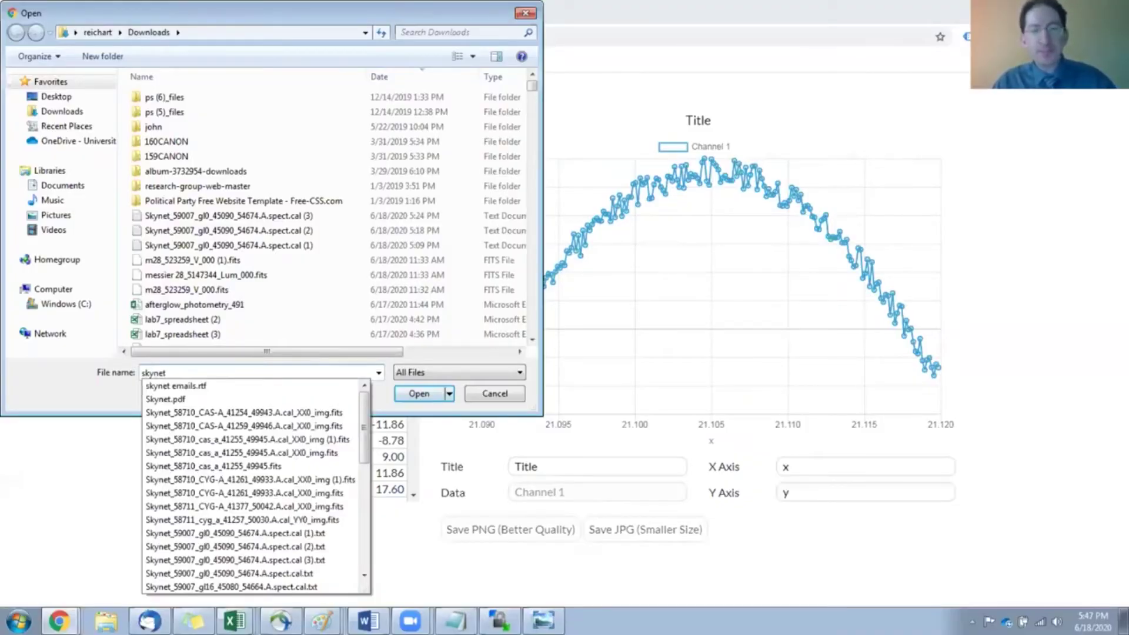
drag(365, 431, 365, 462)
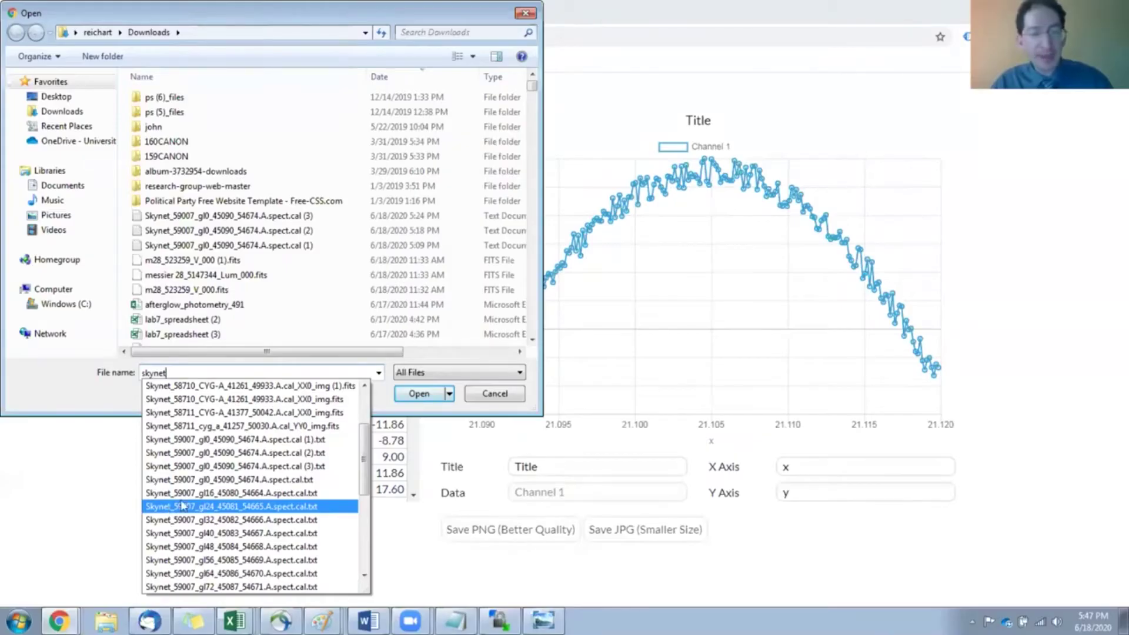
drag(362, 474, 362, 490)
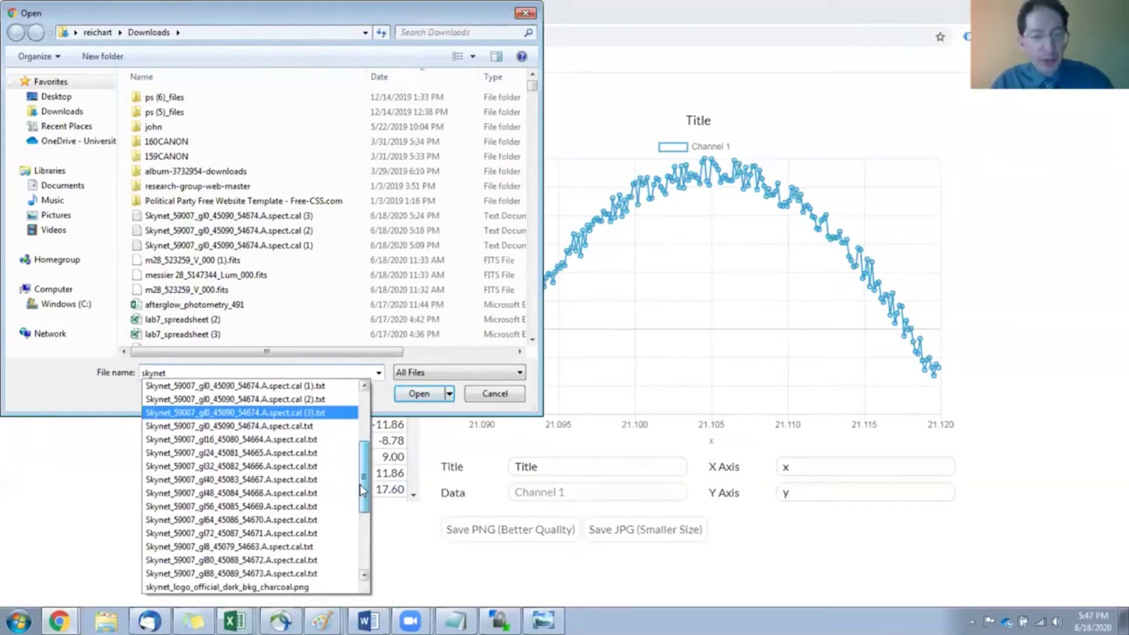
click(208, 426)
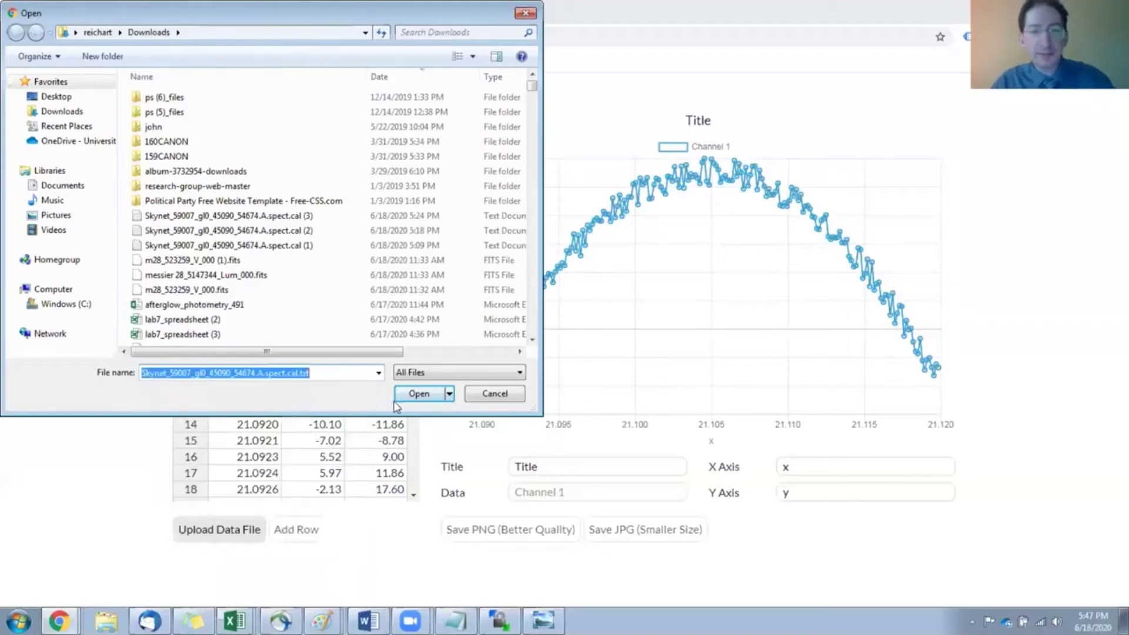
click(417, 396)
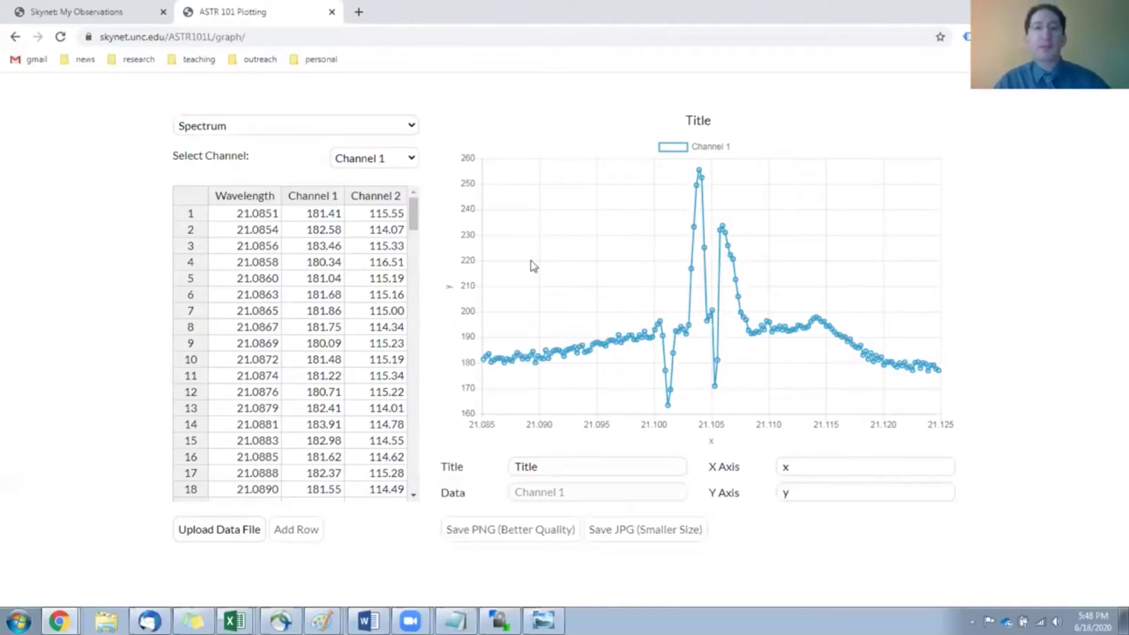
click(377, 159)
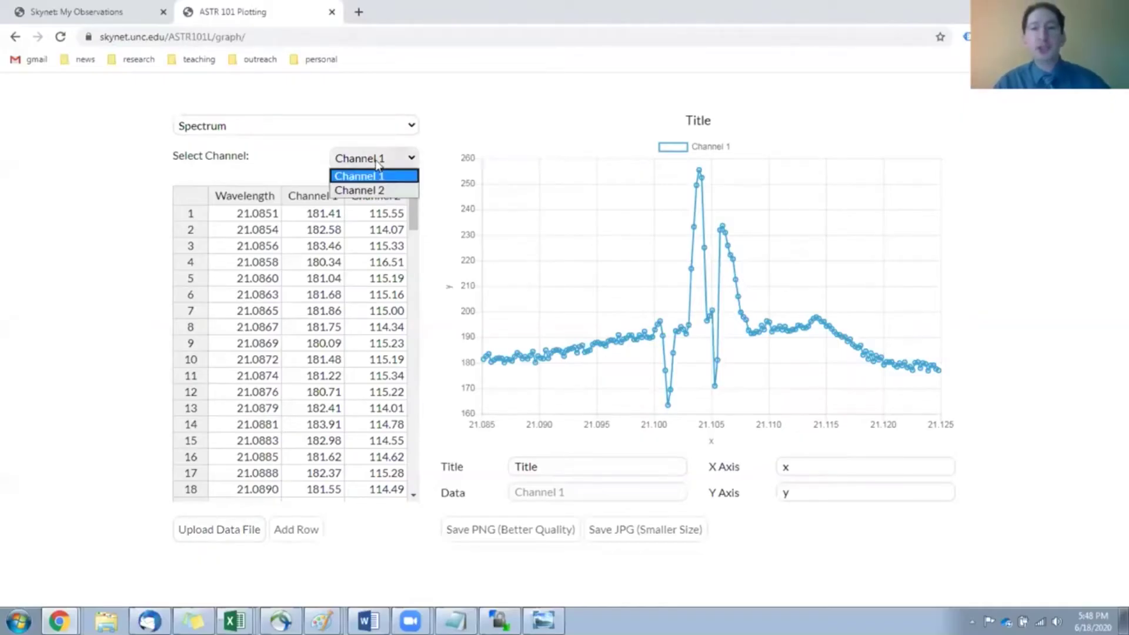
click(384, 190)
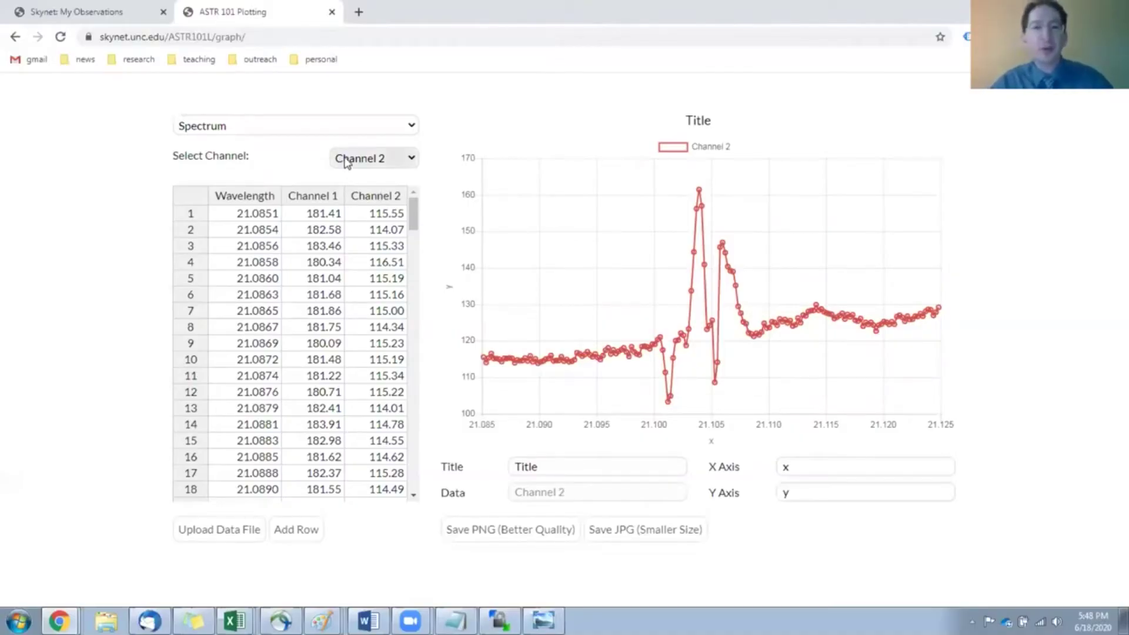
click(348, 162)
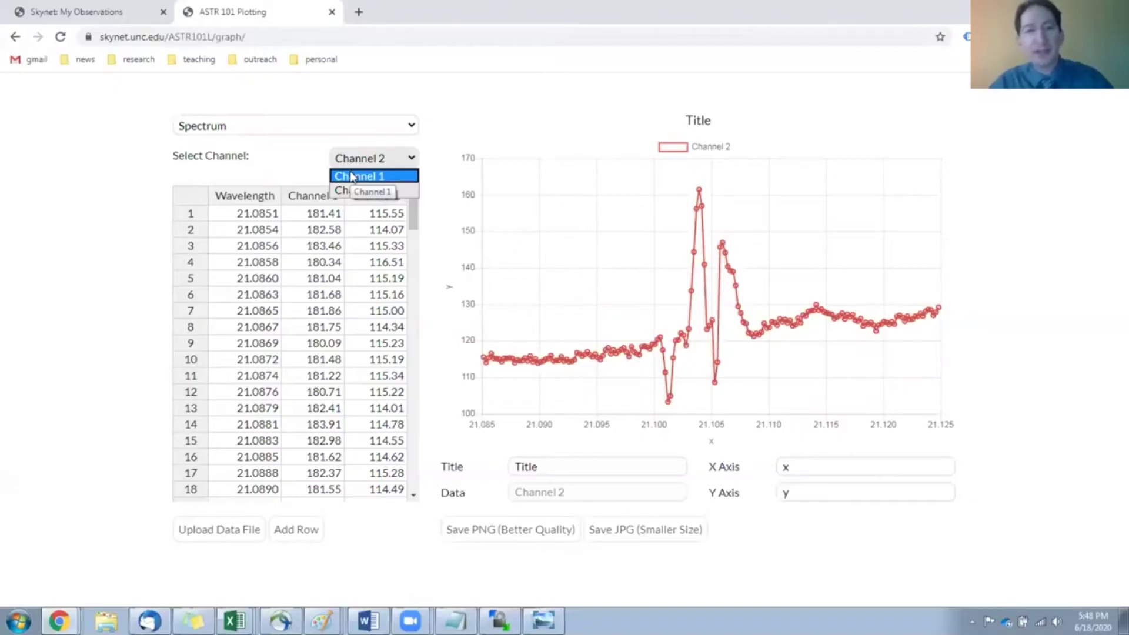
click(352, 177)
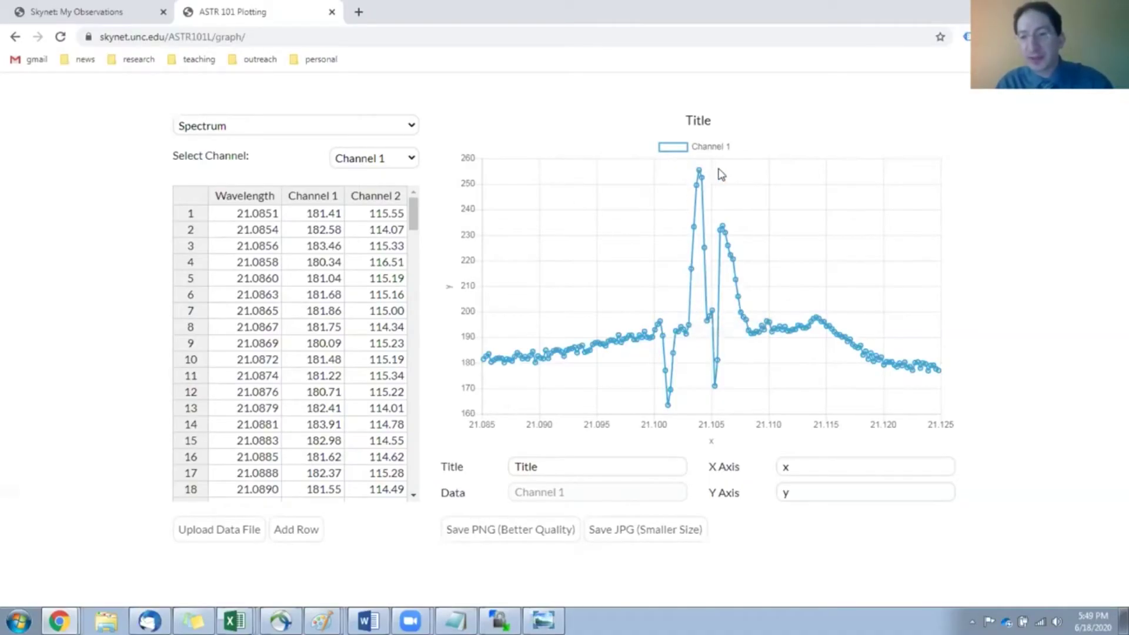
- Bring the annotated example spectrum lab7_rev1 forward in Windows Photo Viewer
mouse_move(731, 257)
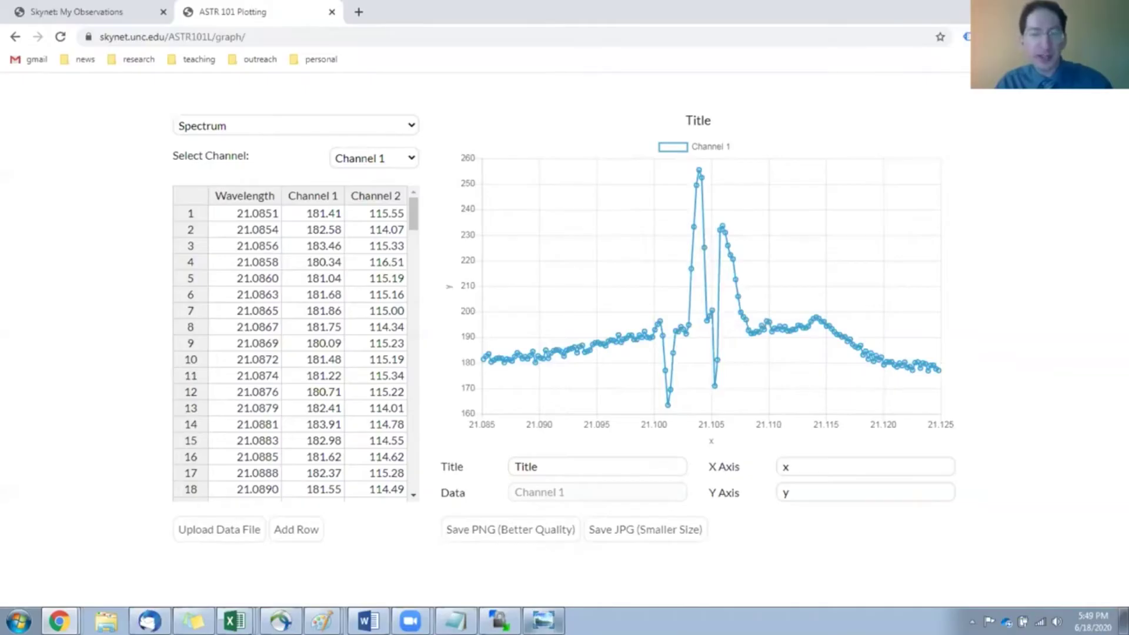
click(544, 621)
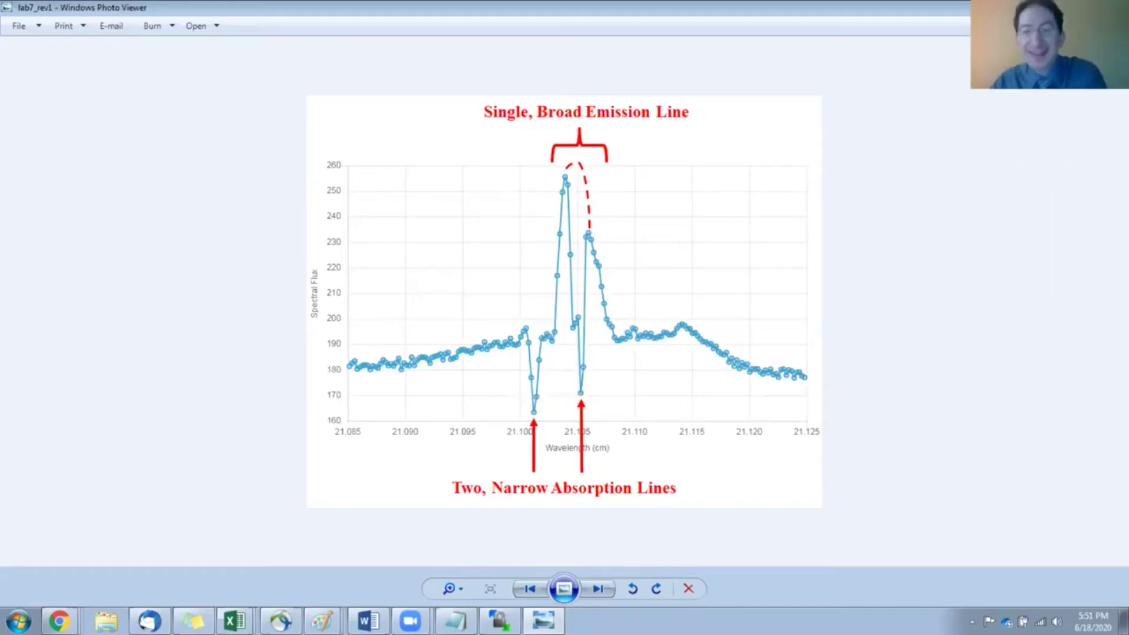
- Switch from Windows Photo Viewer back to the ASTR 101 Plotting tab with Alt+Tab
key(alt+Tab)
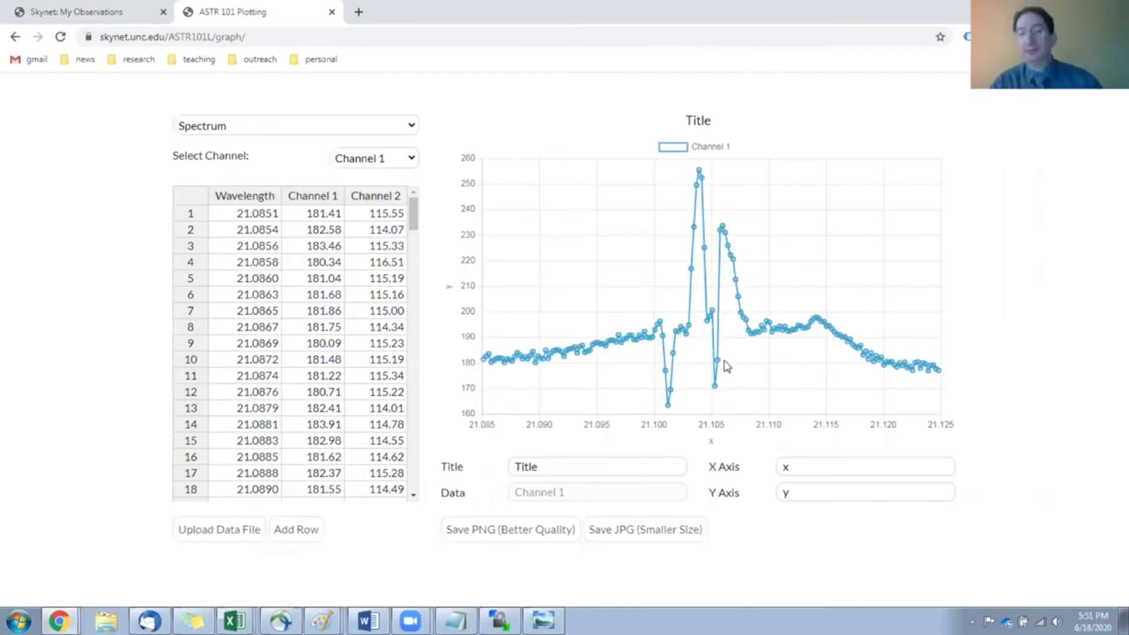
mouse_move(717, 168)
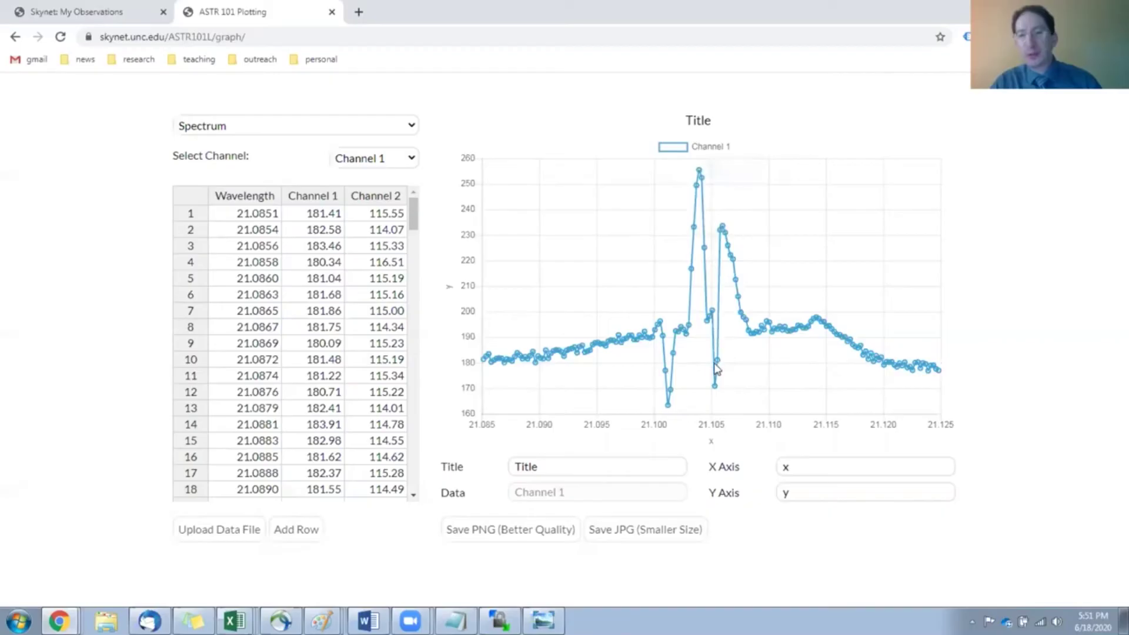
mouse_move(717, 390)
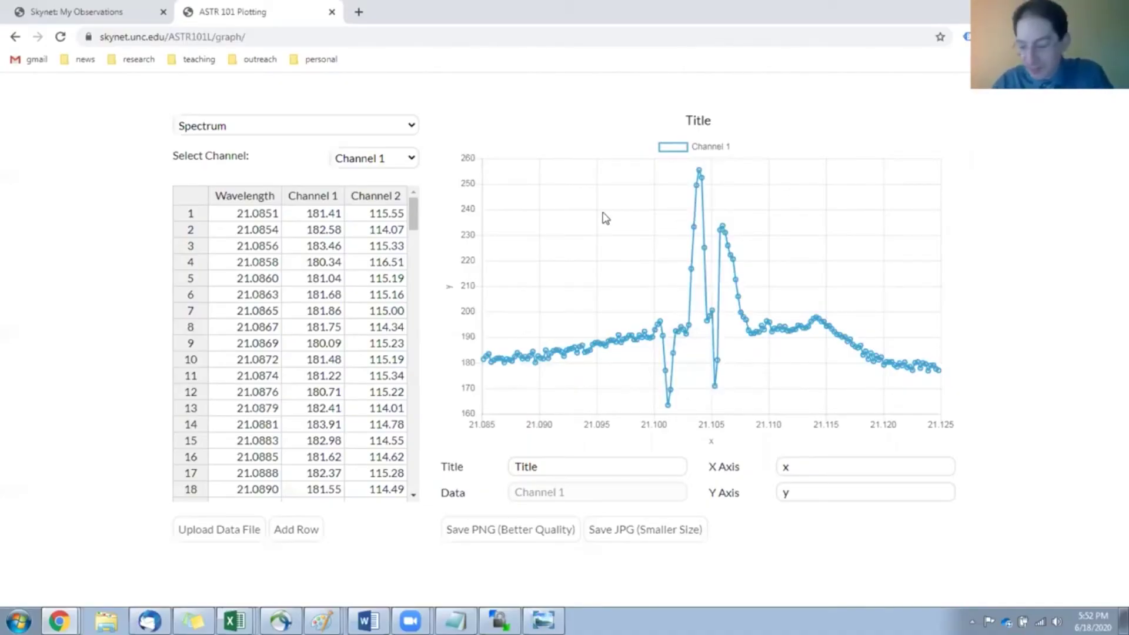
click(245, 532)
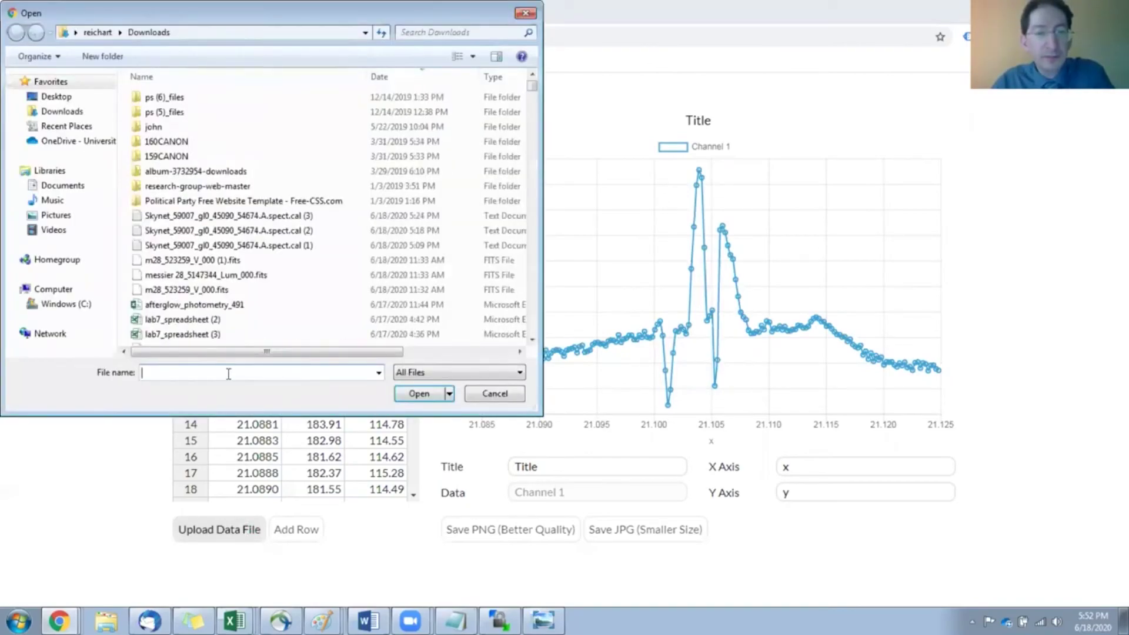
- Upload the Skynet_59007_gl48 spect.cal.txt file from Downloads, replacing the current data
text(skynet)
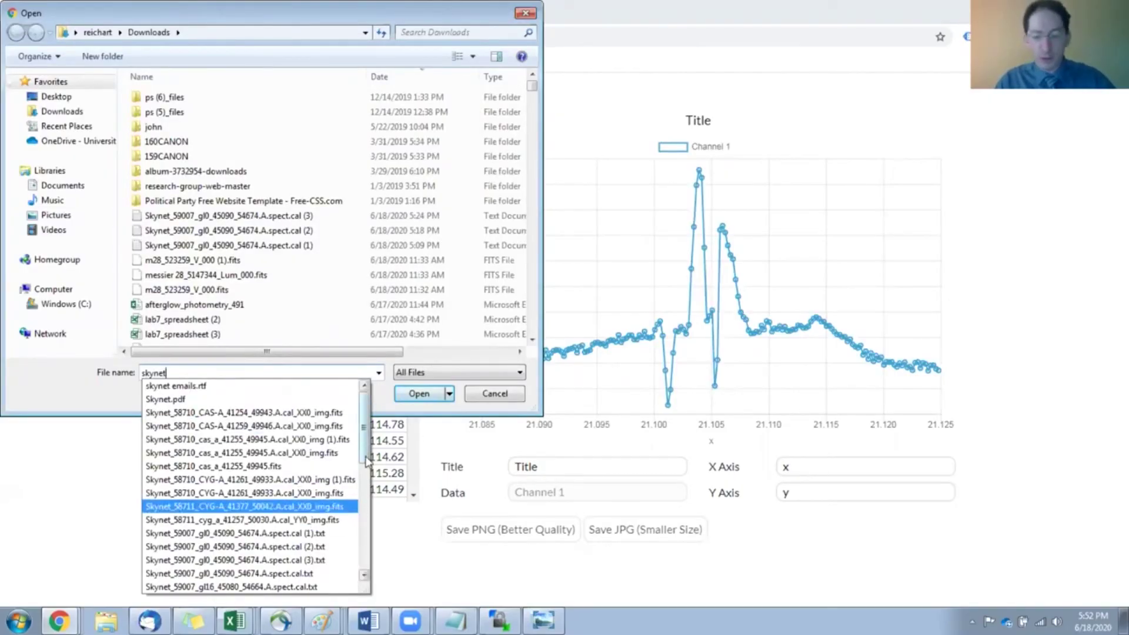
scroll(265, 506, down, 3)
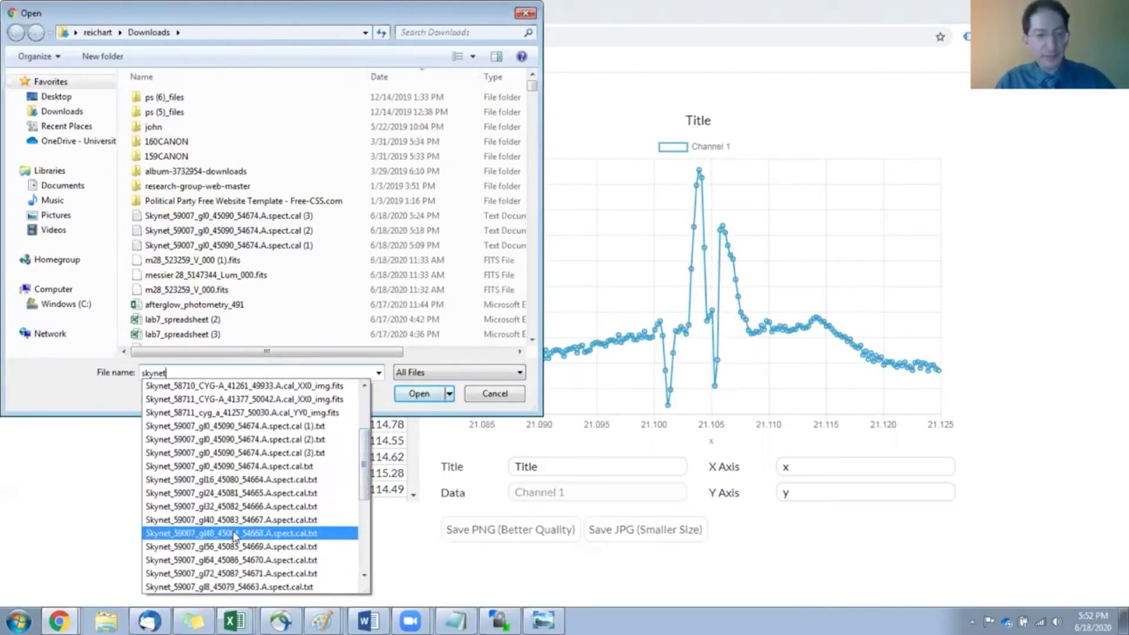
click(234, 533)
click(417, 395)
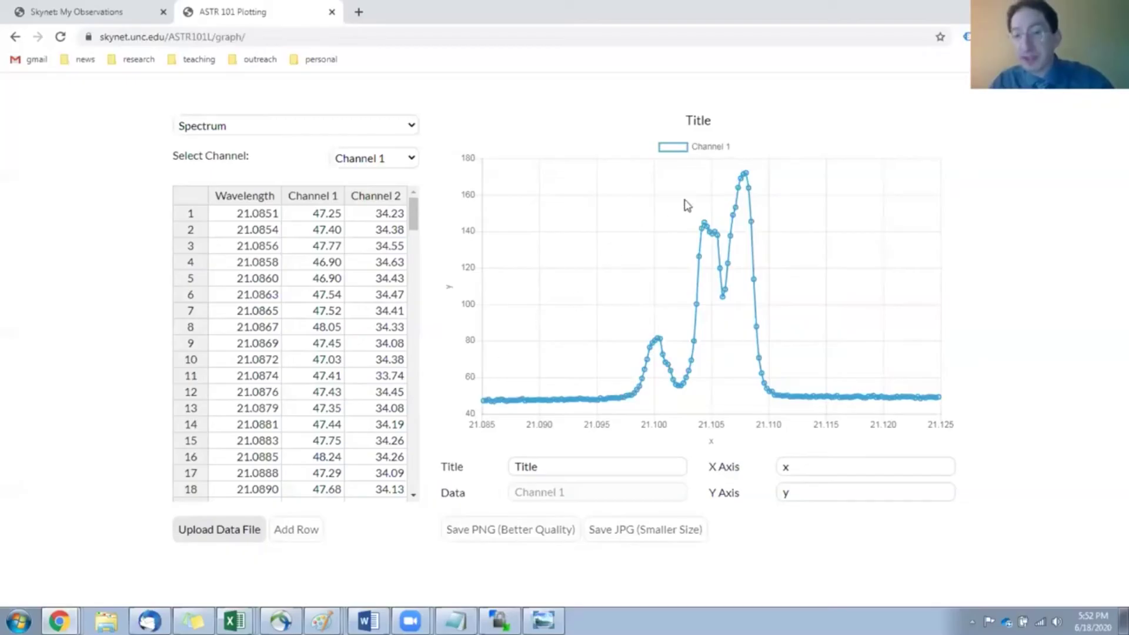
mouse_move(744, 184)
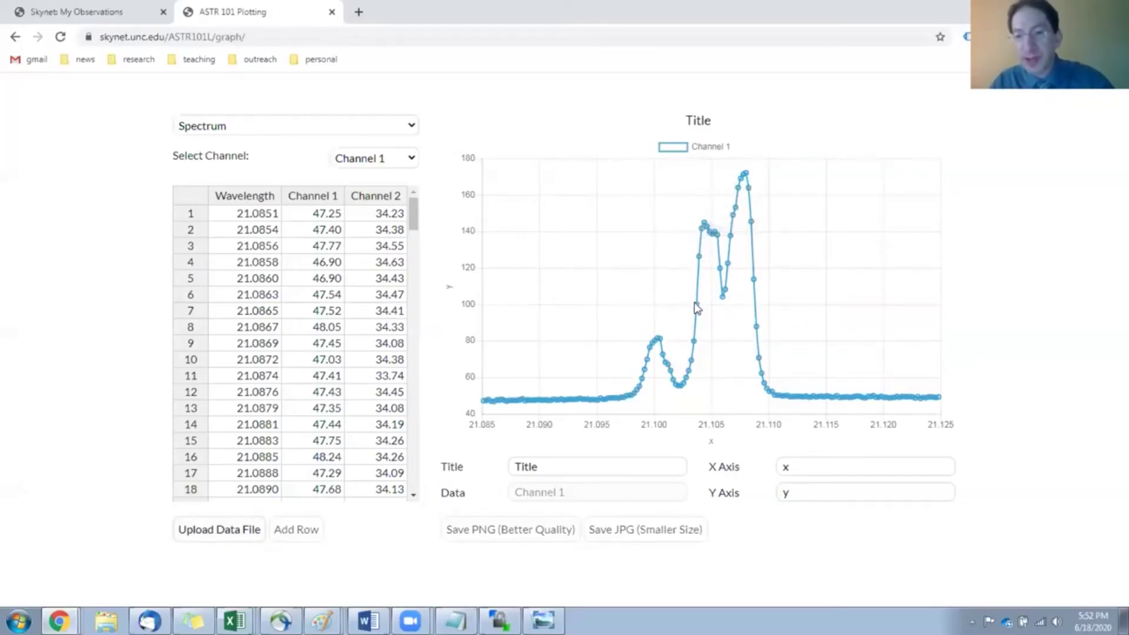
mouse_move(645, 385)
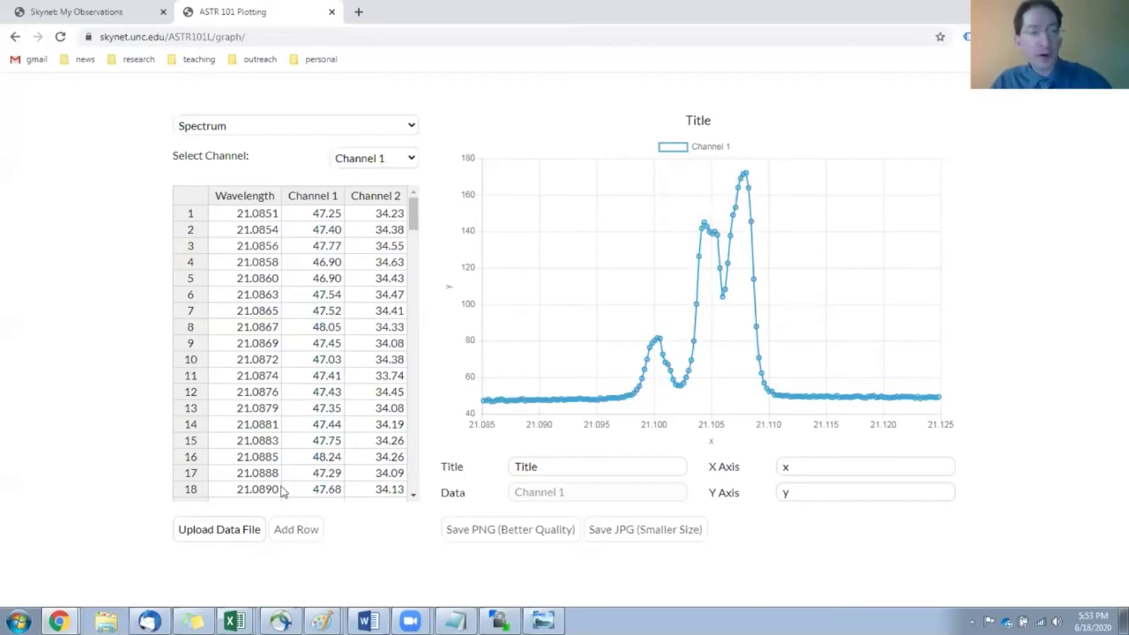
- Upload Skynet_59007_gl16_45080_54664.A.spect.cal.txt into the table and chart
click(230, 529)
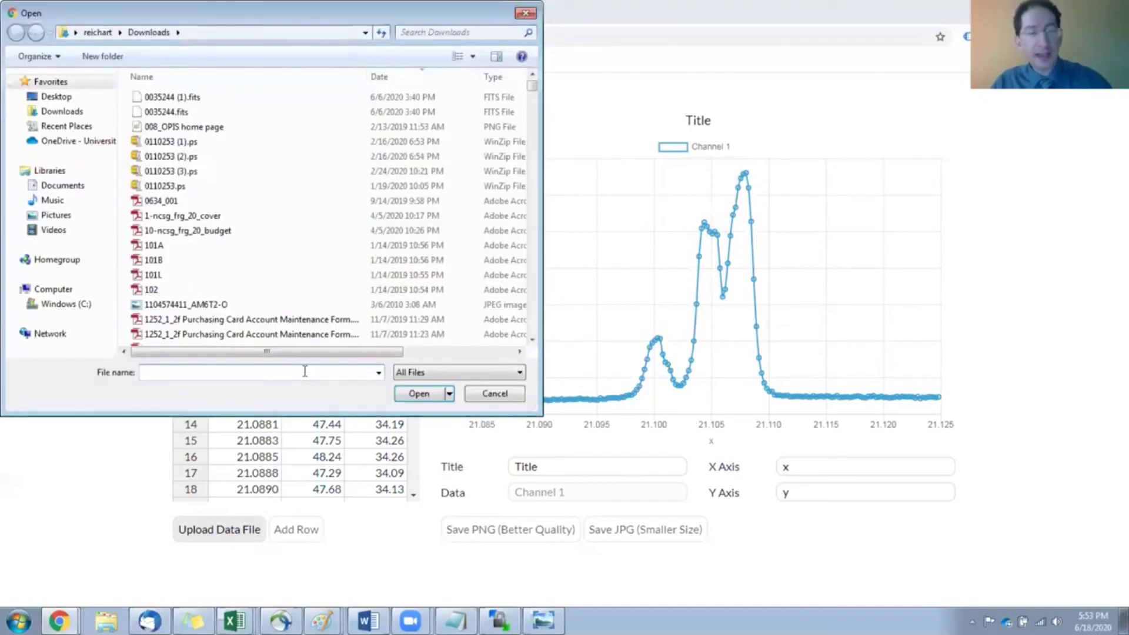
text(sky)
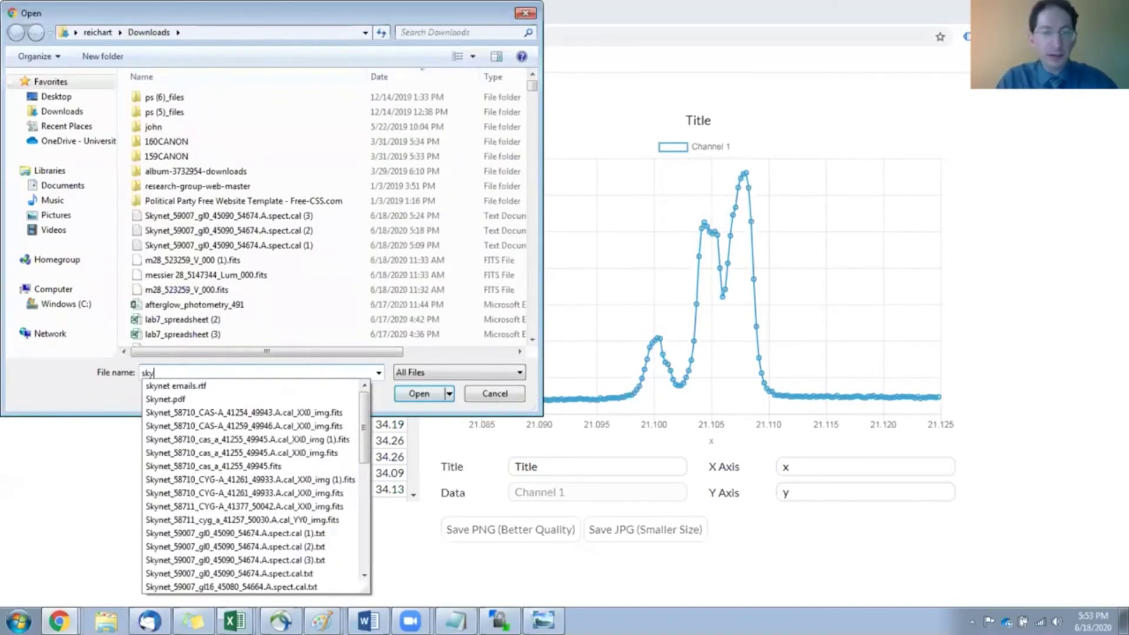
click(182, 587)
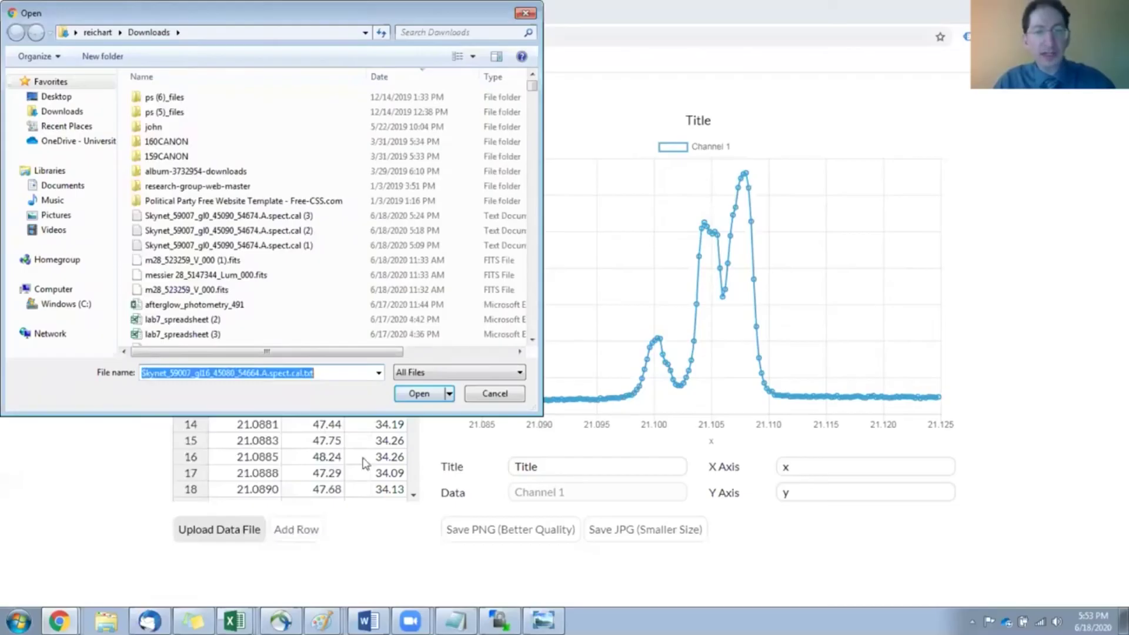
click(426, 395)
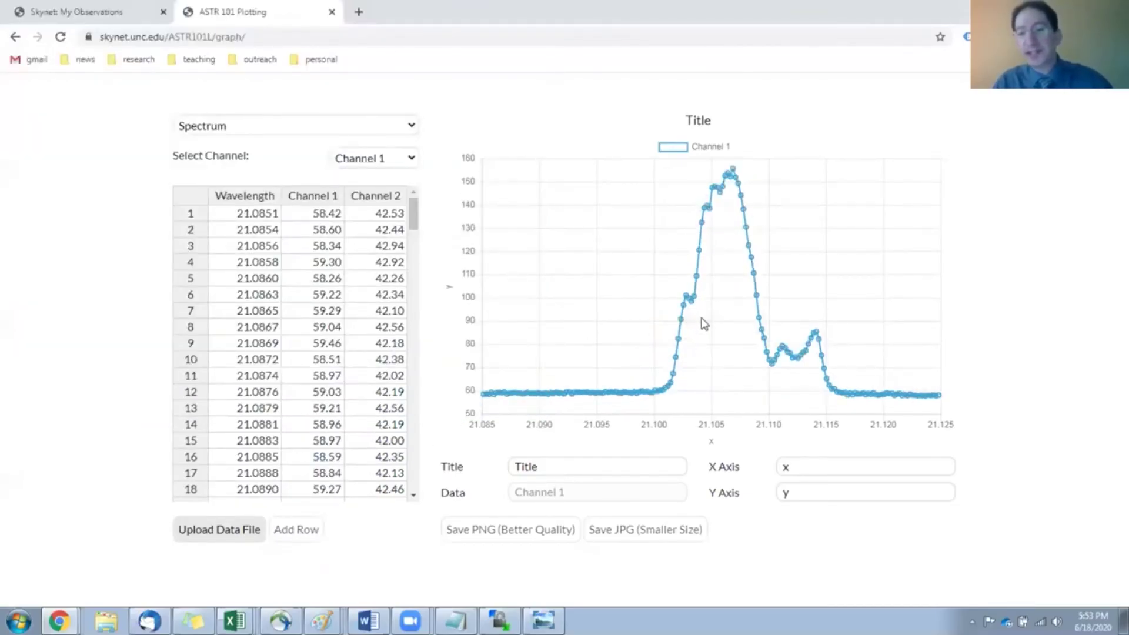
click(738, 200)
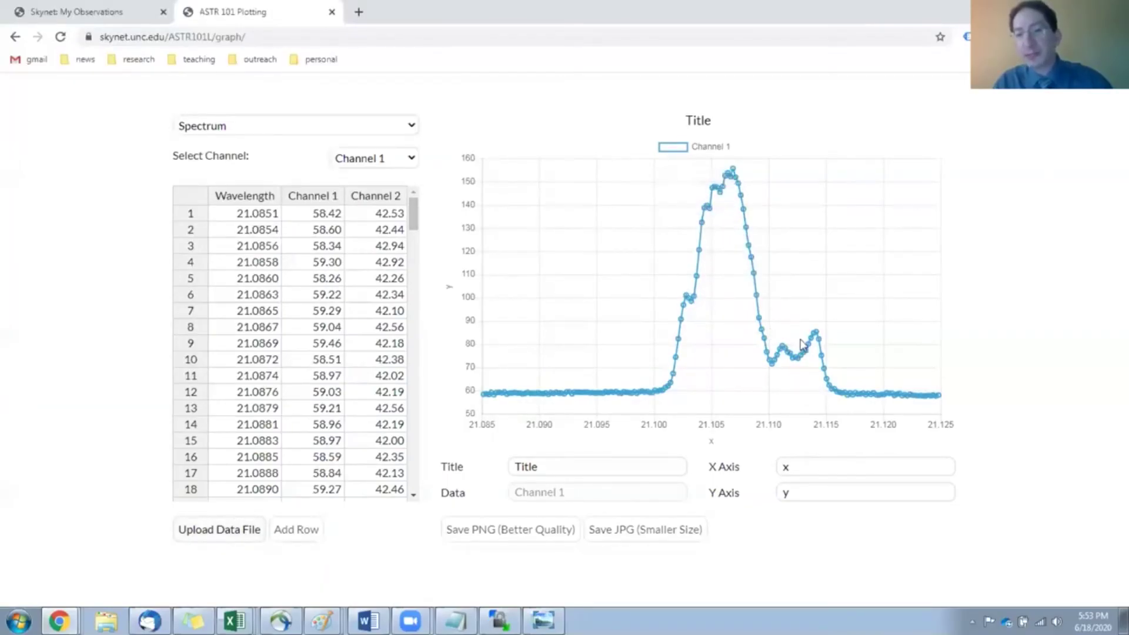
mouse_move(818, 334)
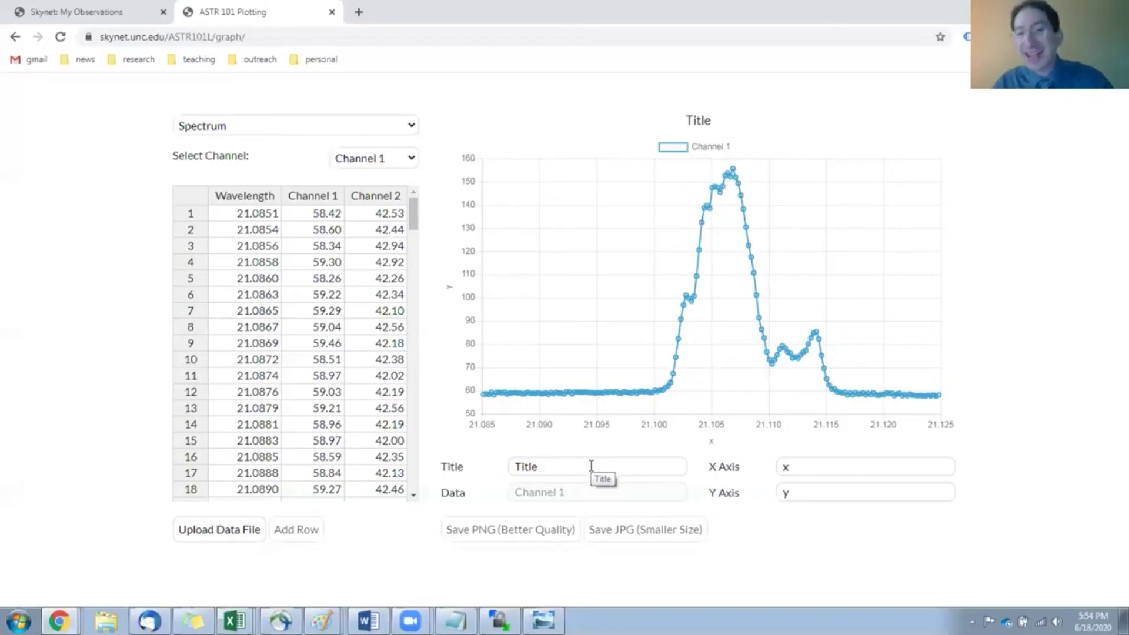
- Replace the chart title with 'Spectrum of Galactic Plane at 16 Degrees Longitude', fixing the missing space
drag(591, 465, 500, 472)
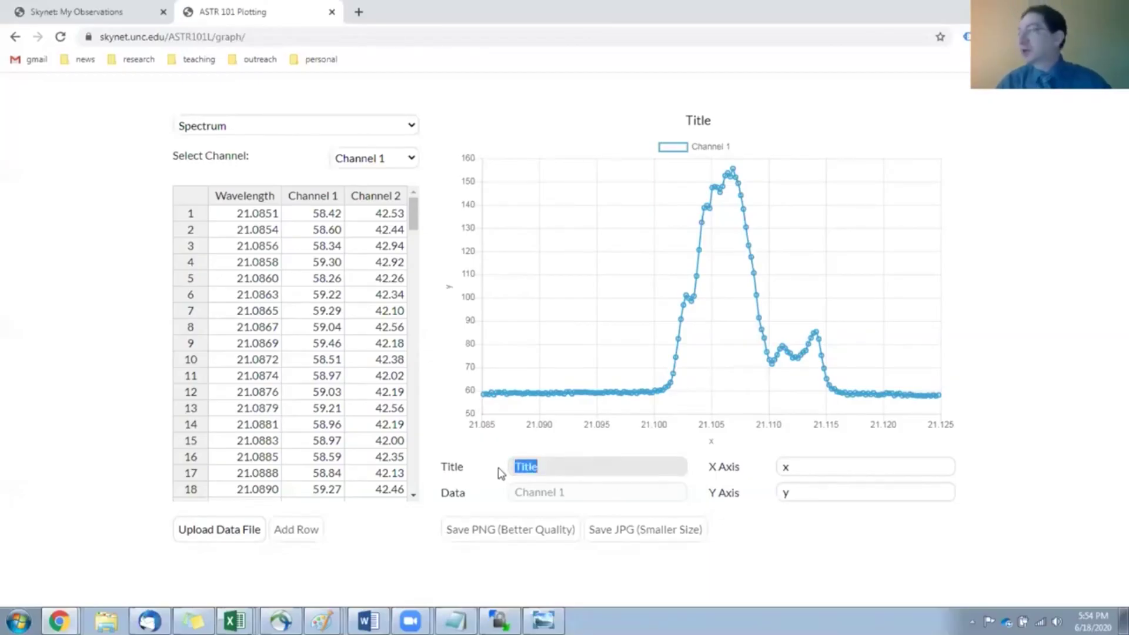
text(Spectrum)
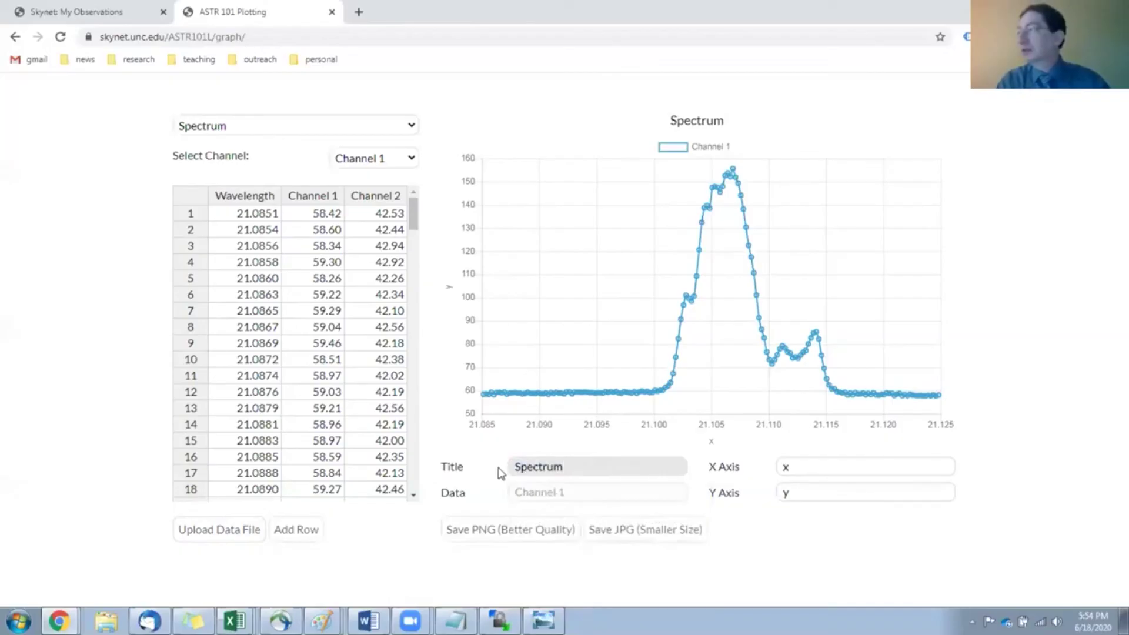
text( ofGalac)
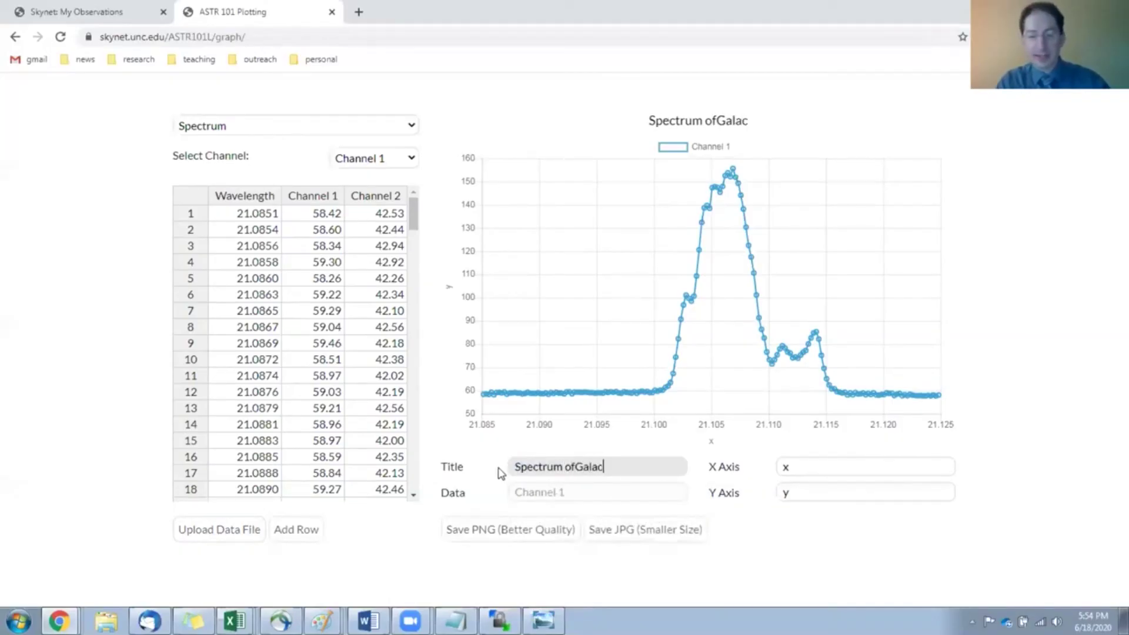
text(tic)
key(BackSpace)
key(BackSpace)
key(BackSpace)
key(BackSpace)
key(BackSpace)
key(BackSpace)
key(BackSpace)
key(BackSpace)
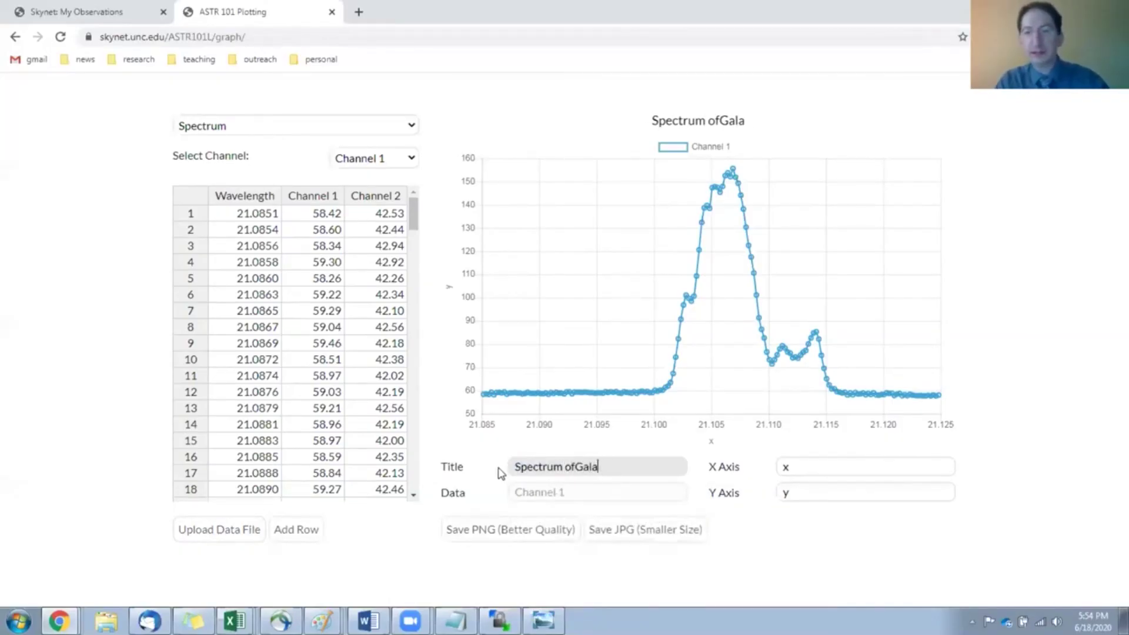
text(Galactic Pl)
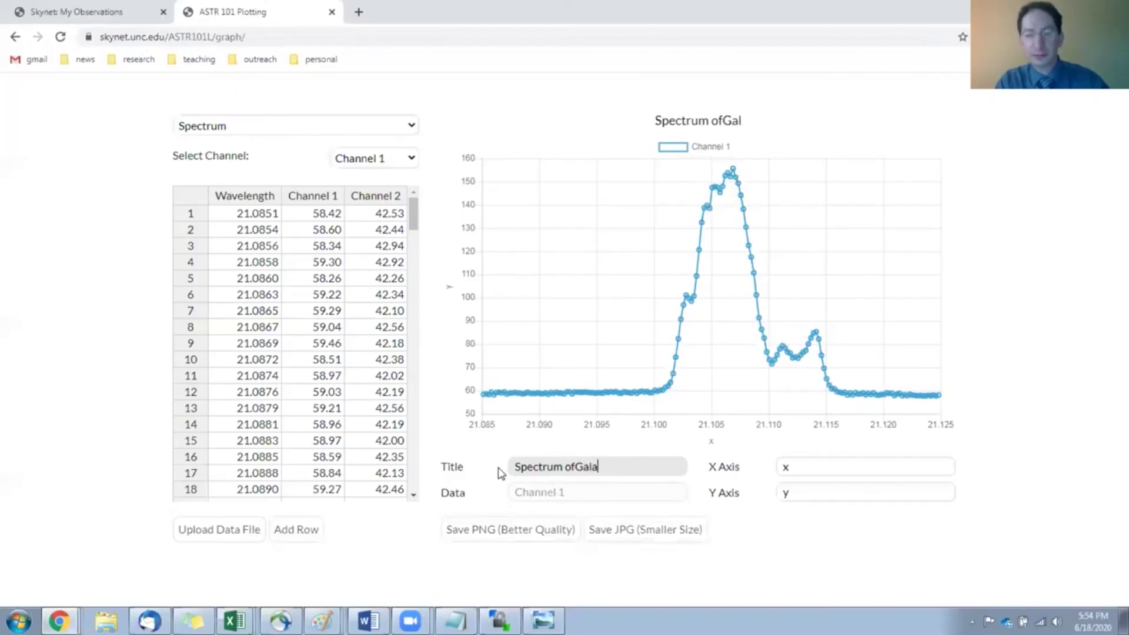
text(ane)
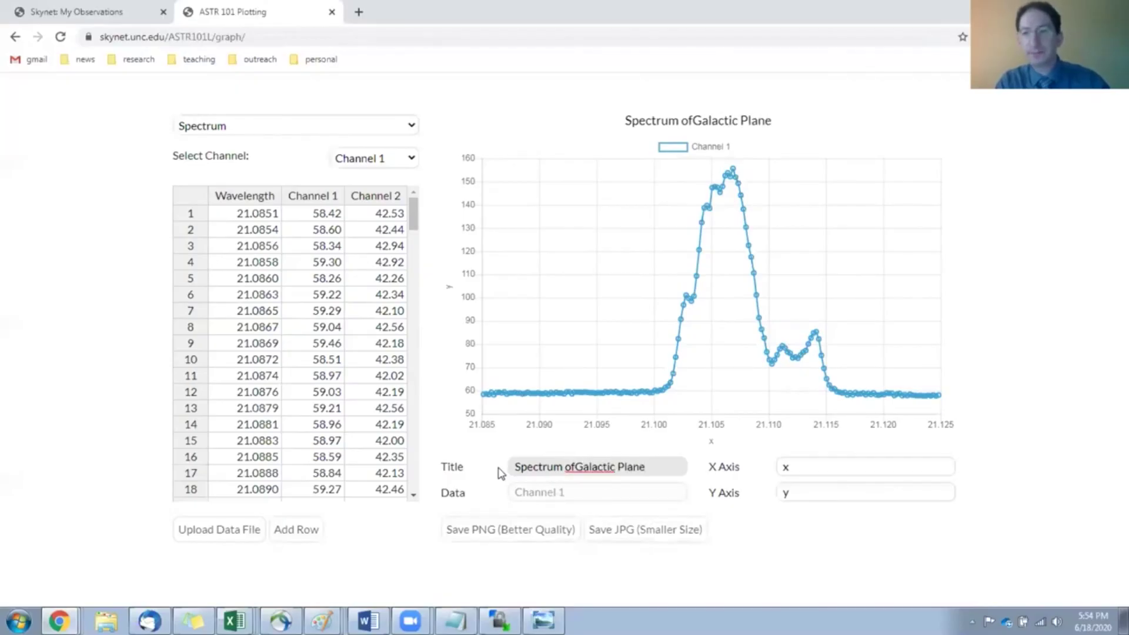
click(575, 467)
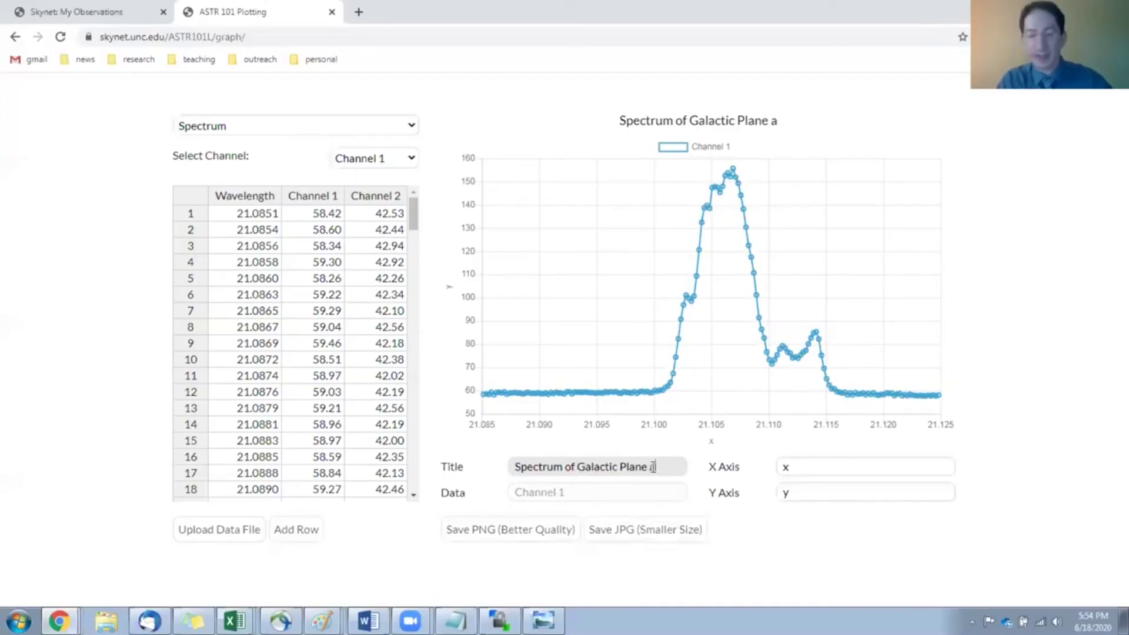
text(t)
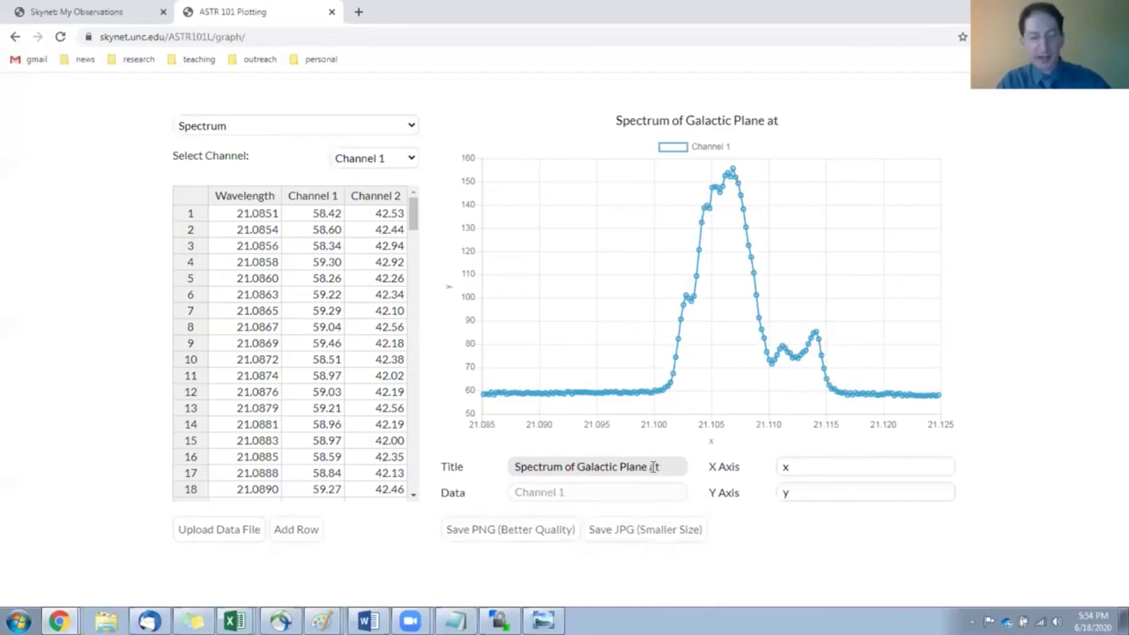
text( 16)
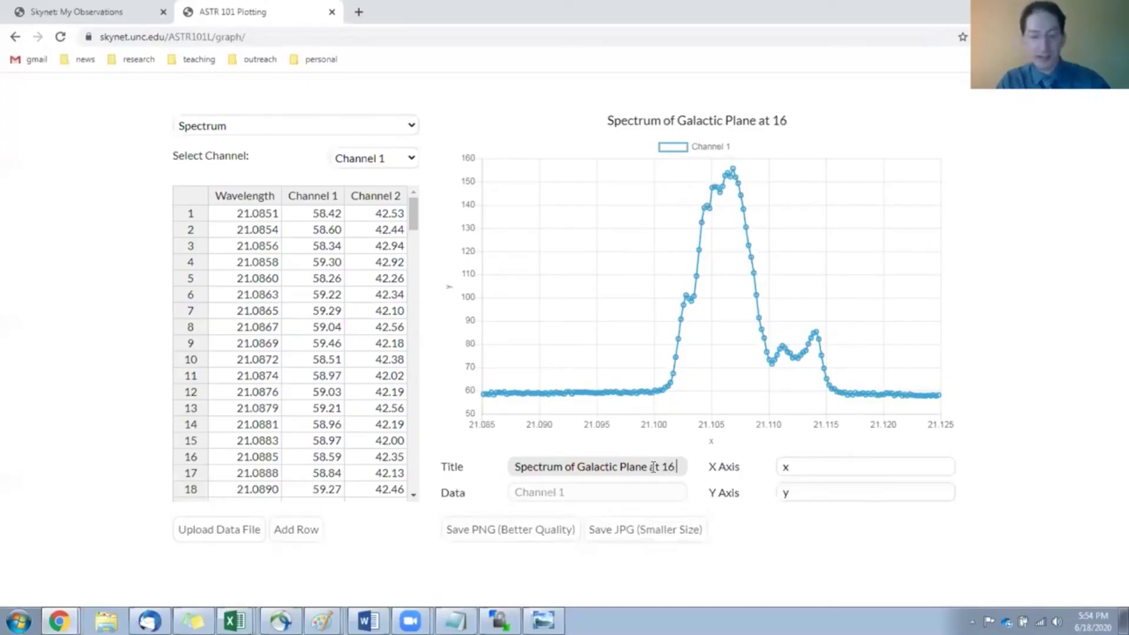
text( Degrees Long)
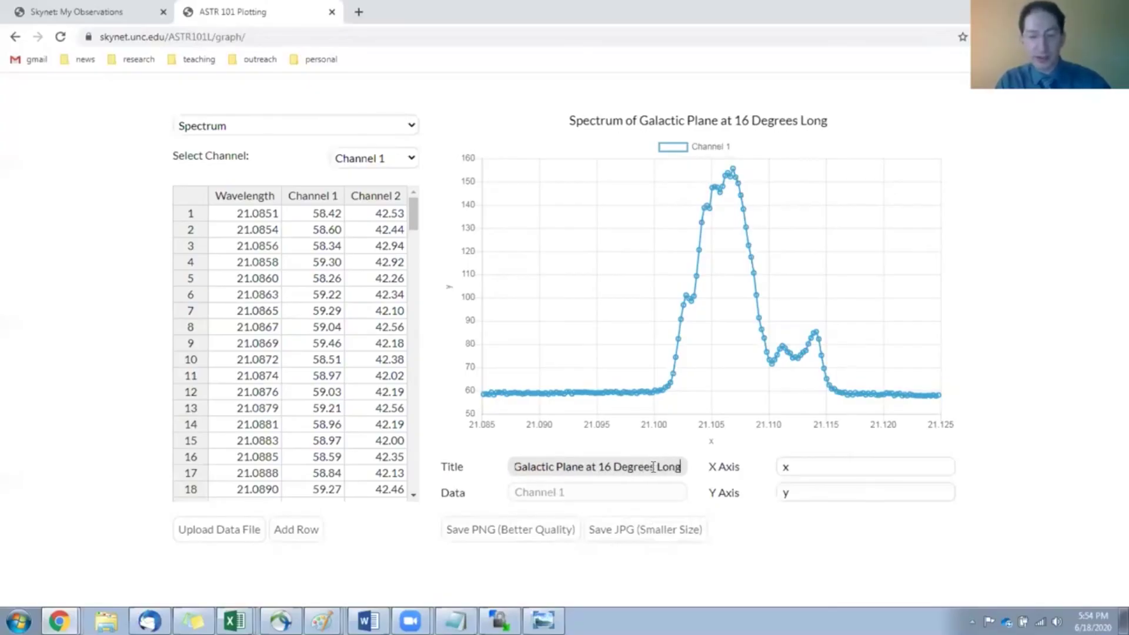
text(itude)
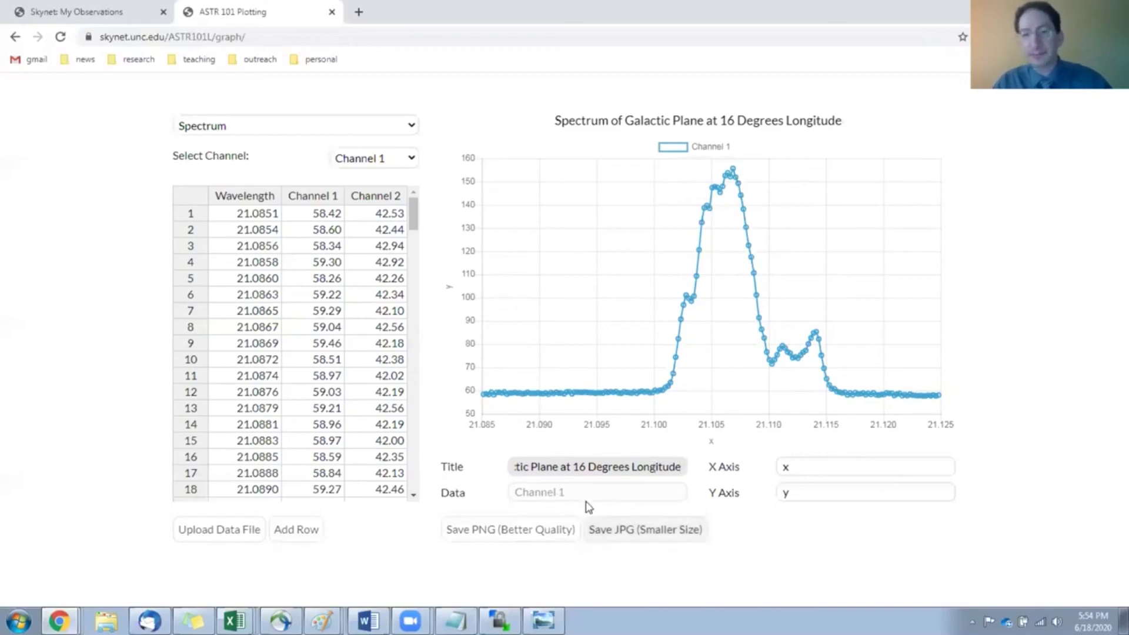
- Set the X Axis label to 'Wavelength (cm)' and the Y Axis label to 'Spectral Flux'
double_click(801, 465)
text(Wa)
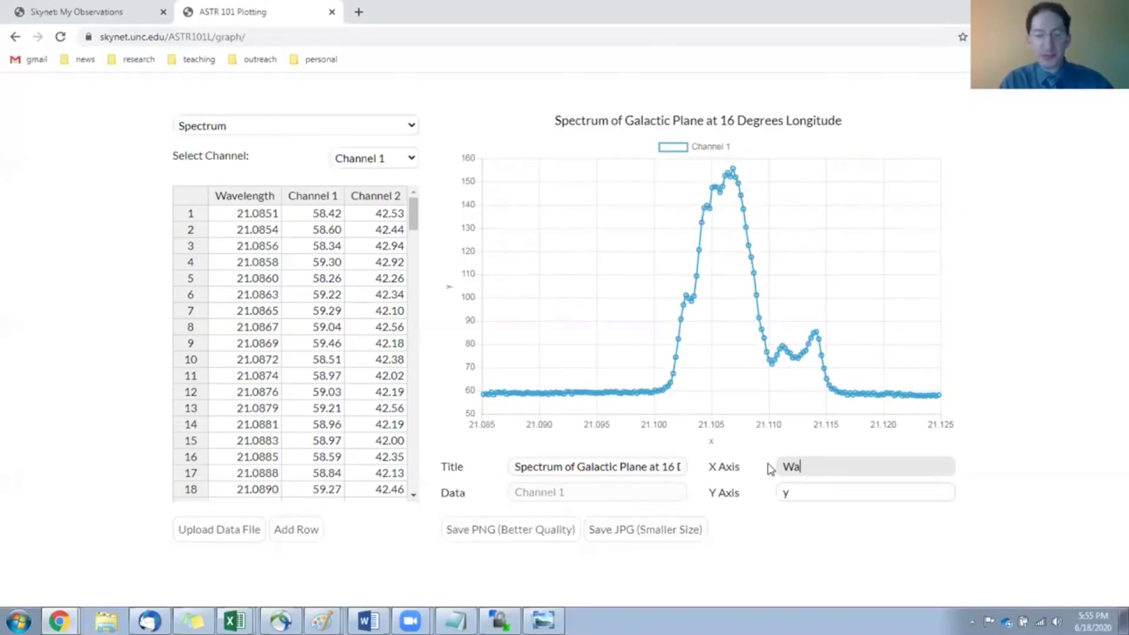
text(velength (cm))
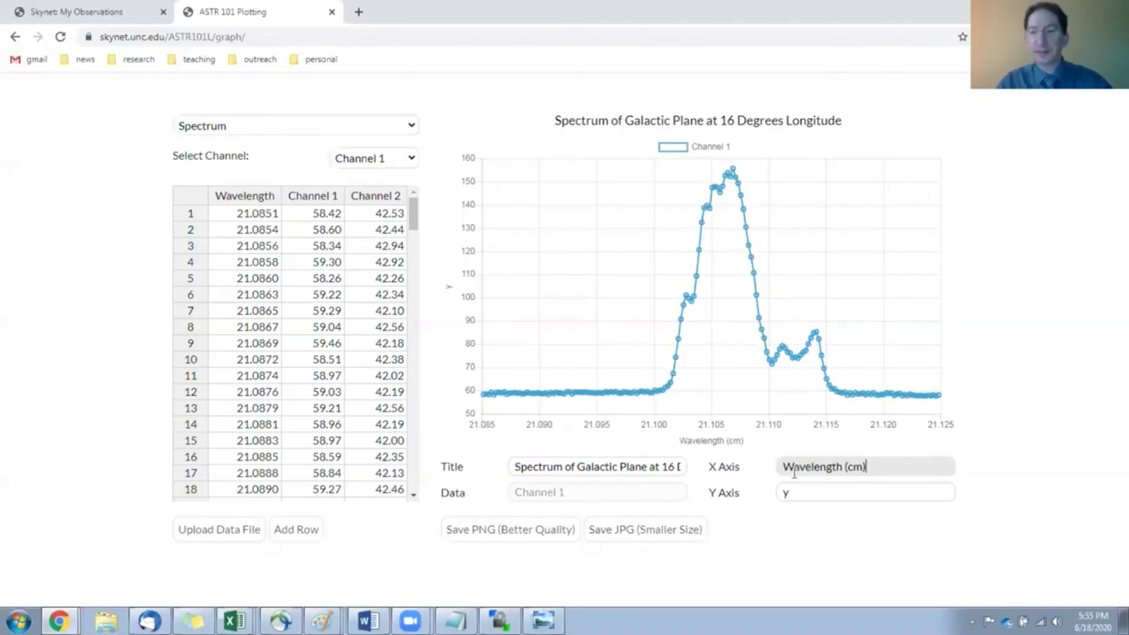
double_click(788, 493)
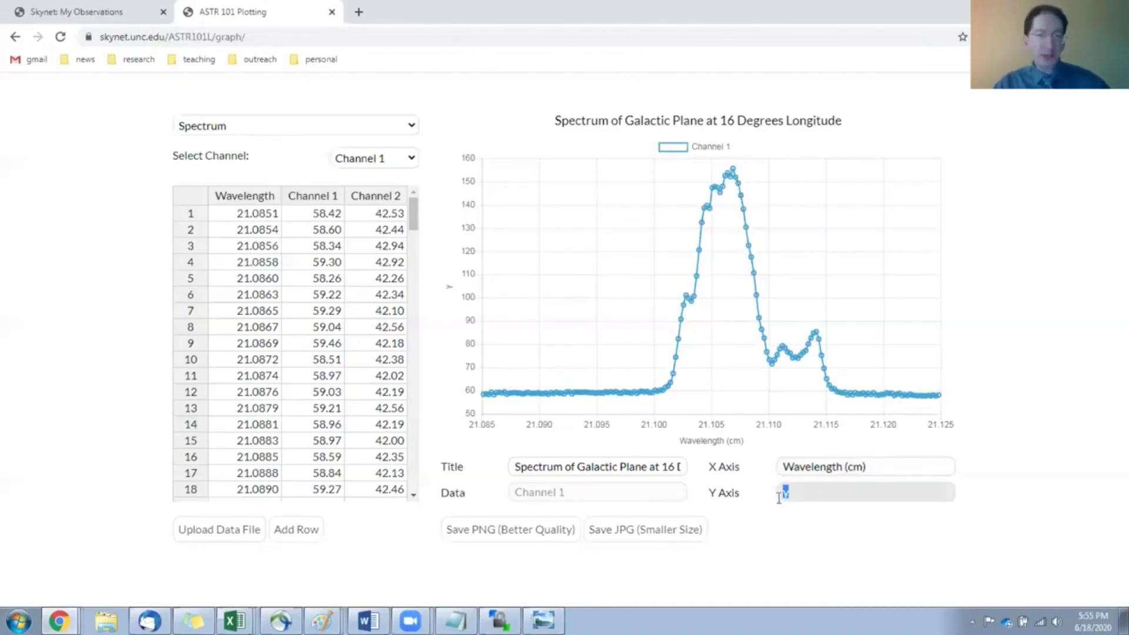
text(Spe)
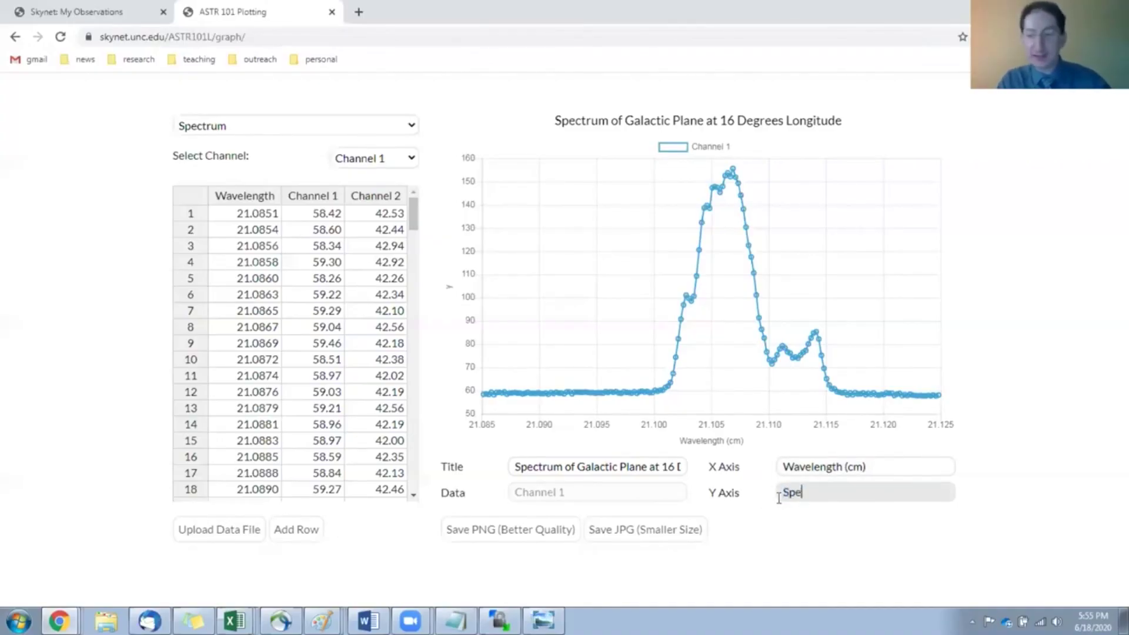
text(ctrum)
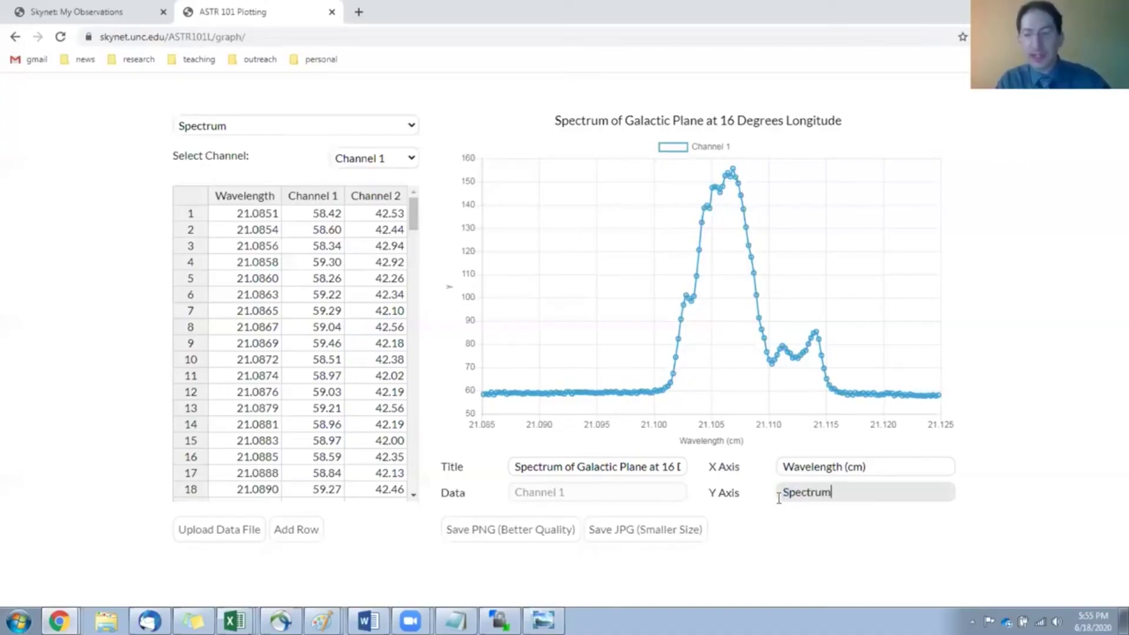
key(BackSpace)
key(BackSpace)
text(al Flux)
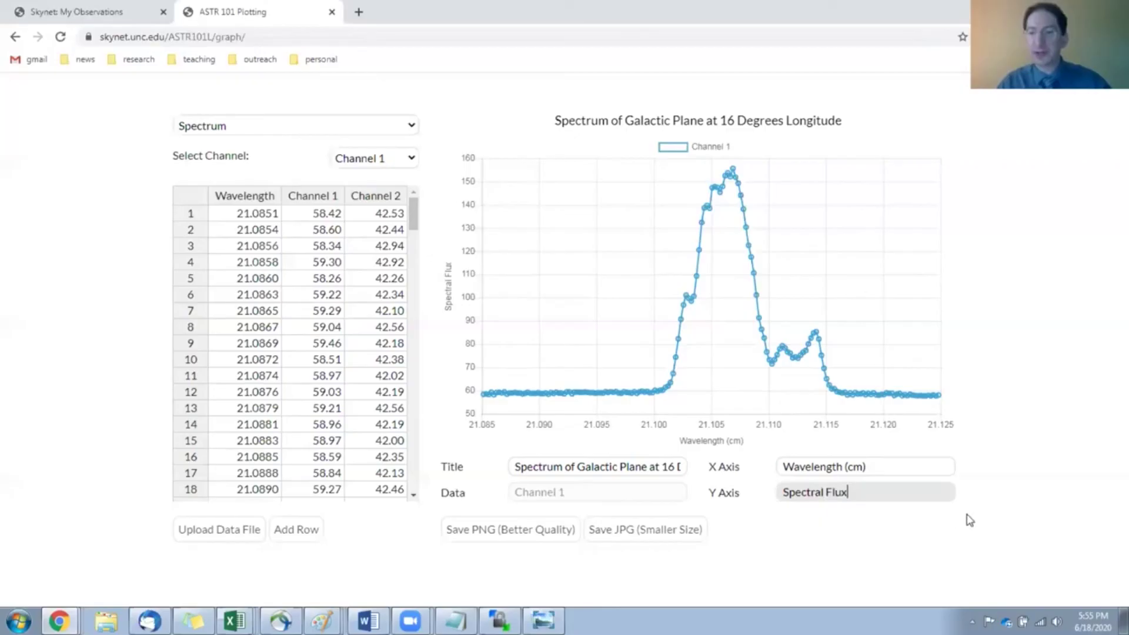
- Commit the y-axis label and download the finished chart as chart (52).png at better quality
click(908, 540)
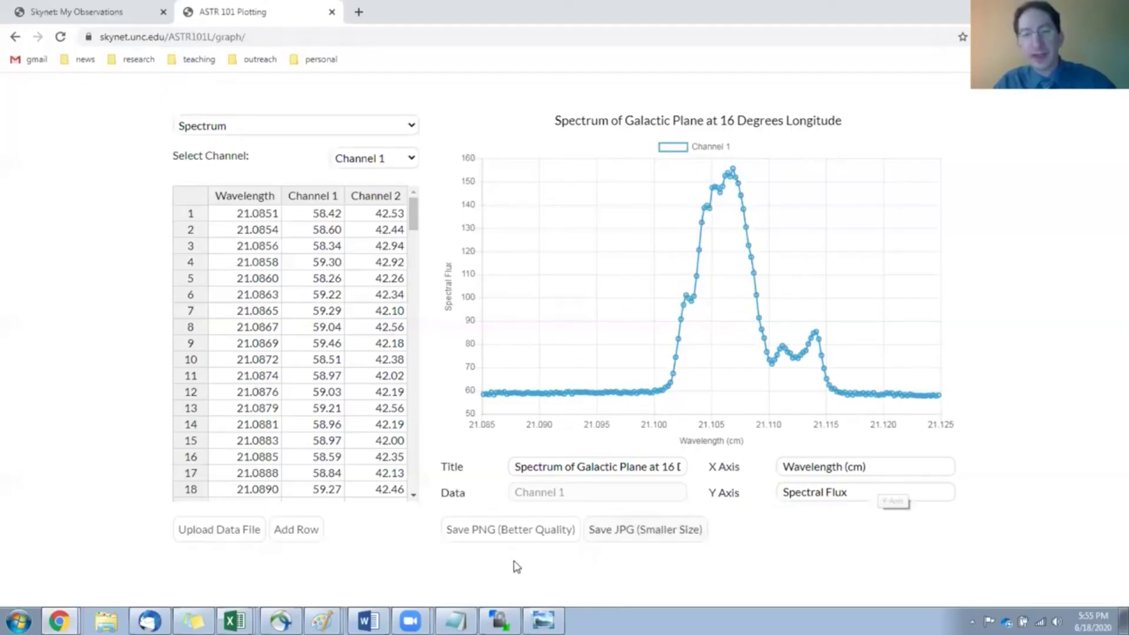
click(510, 533)
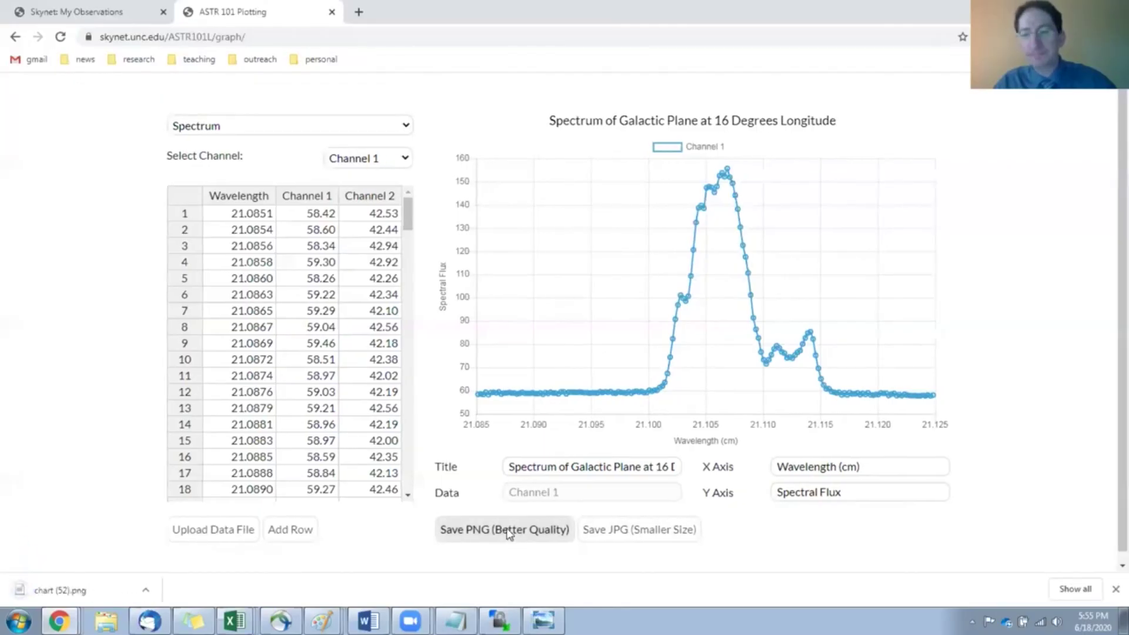